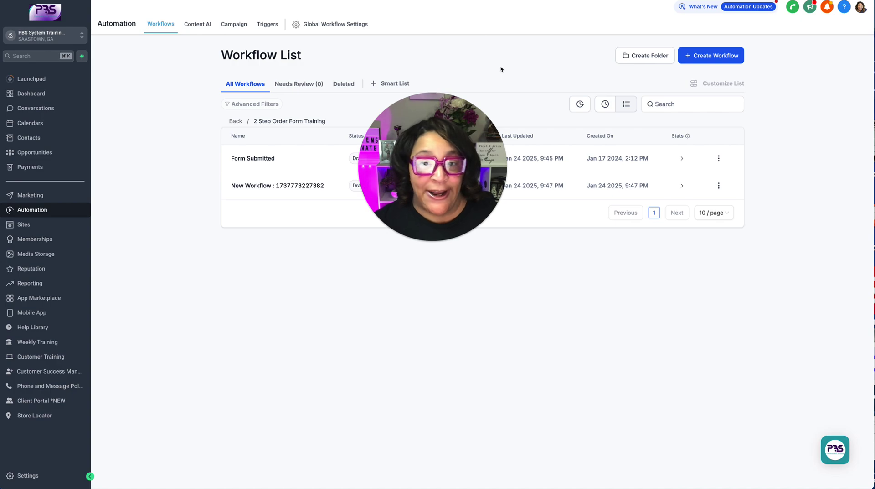
Open the Contacts Tasks list showing the 'Create a Video about Tasks' task due Jan 25, 2025.
drag(481, 123, 78, 371)
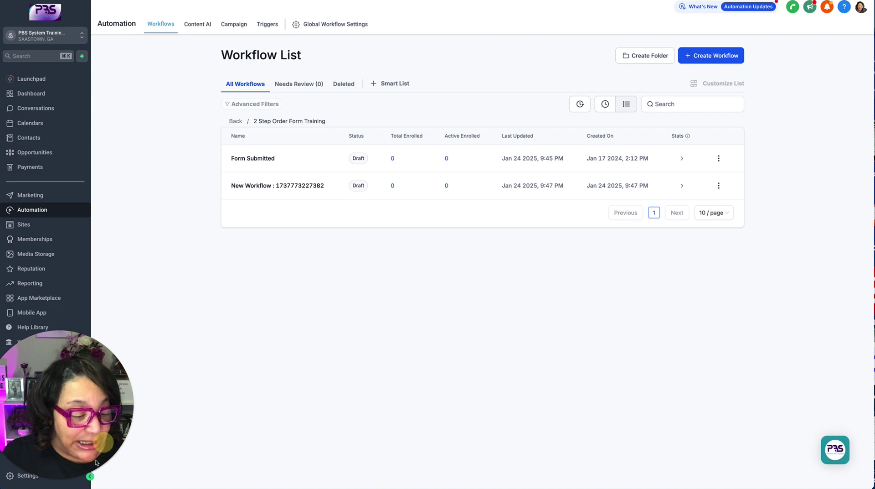
click(48, 479)
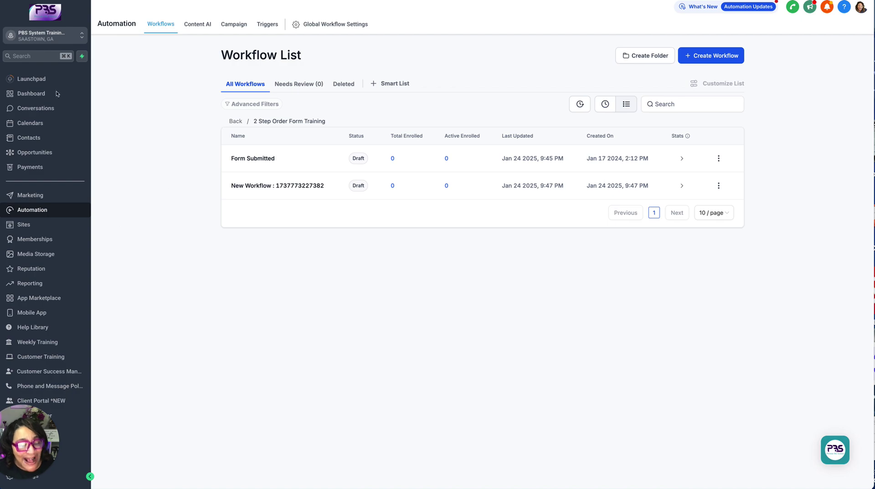
click(29, 138)
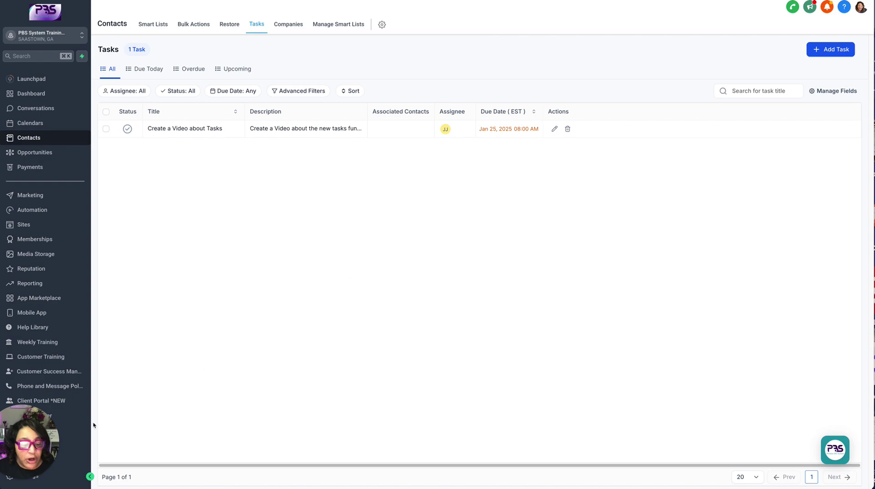
drag(44, 433, 212, 362)
click(40, 446)
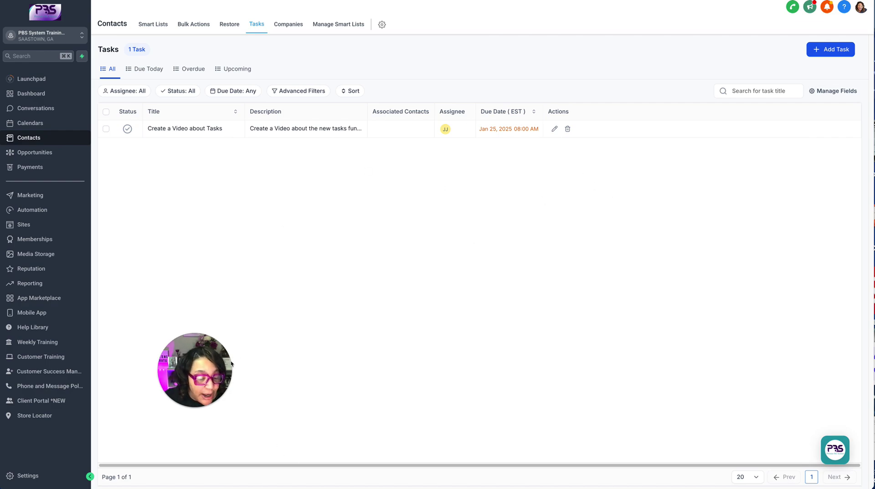
drag(226, 361, 72, 427)
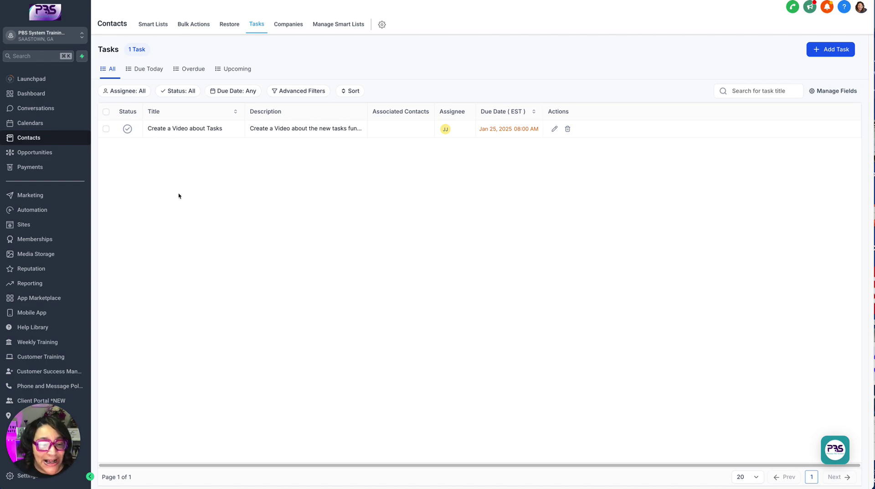
click(152, 69)
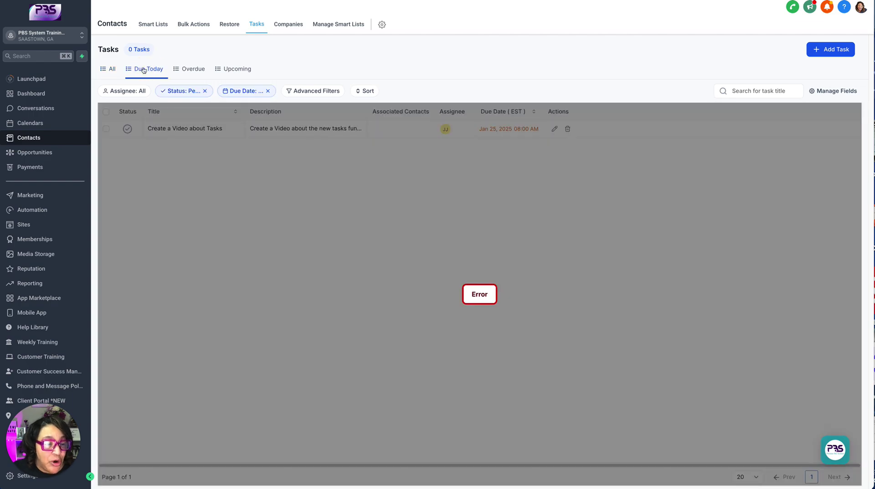
click(114, 69)
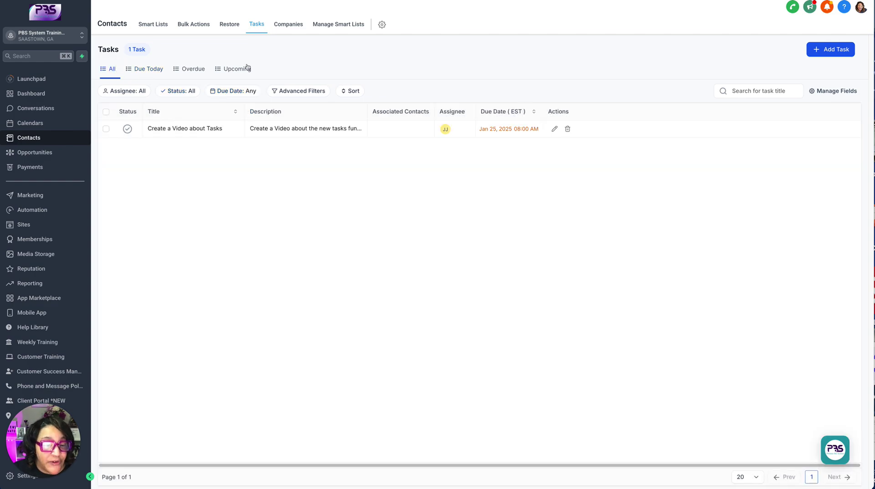
click(296, 90)
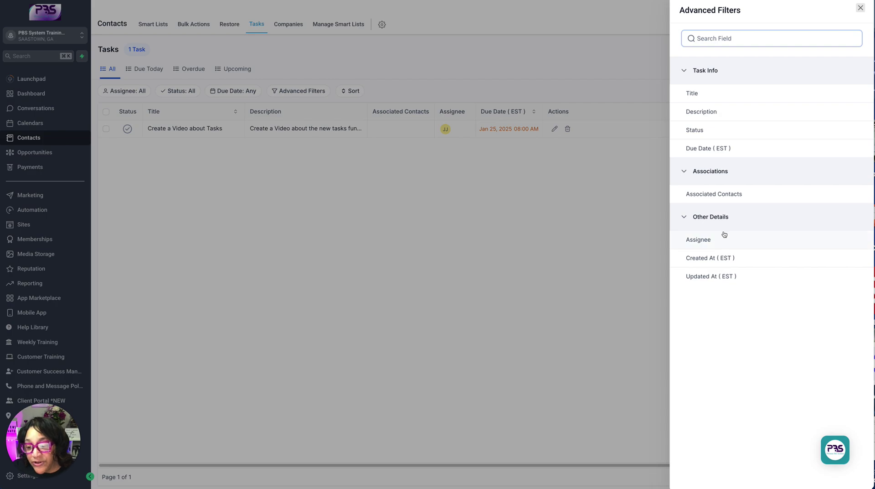
click(860, 7)
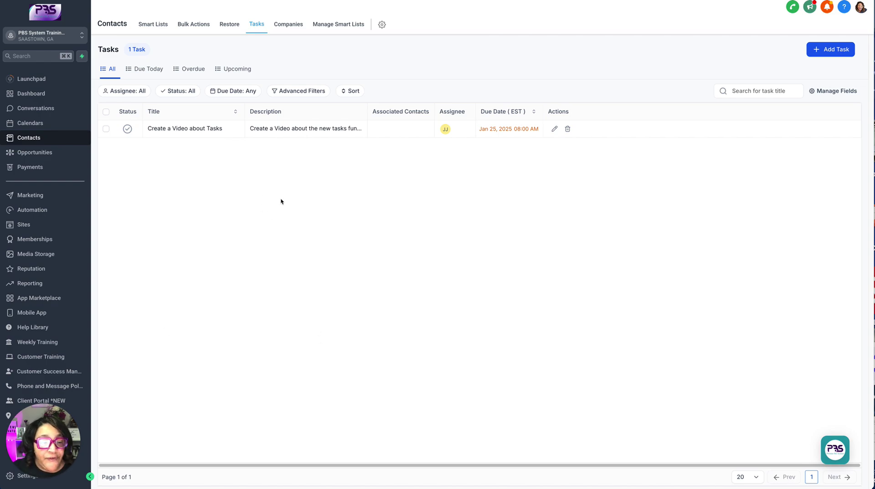
click(838, 49)
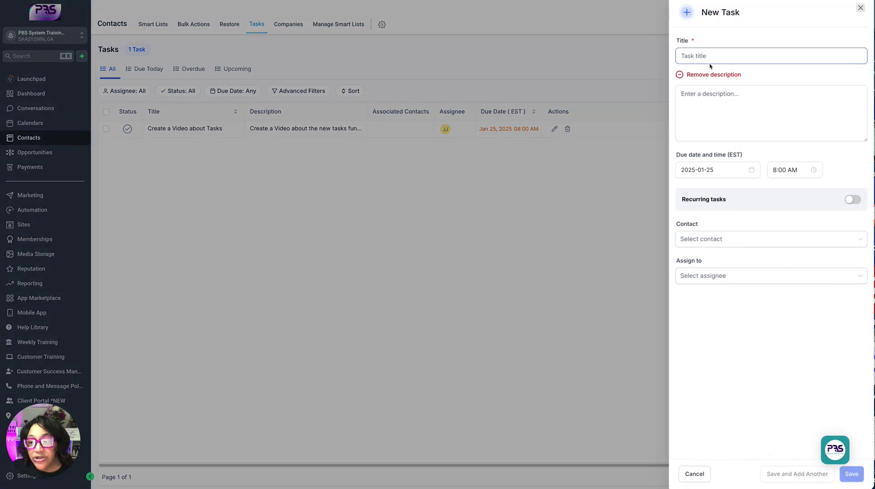
click(723, 108)
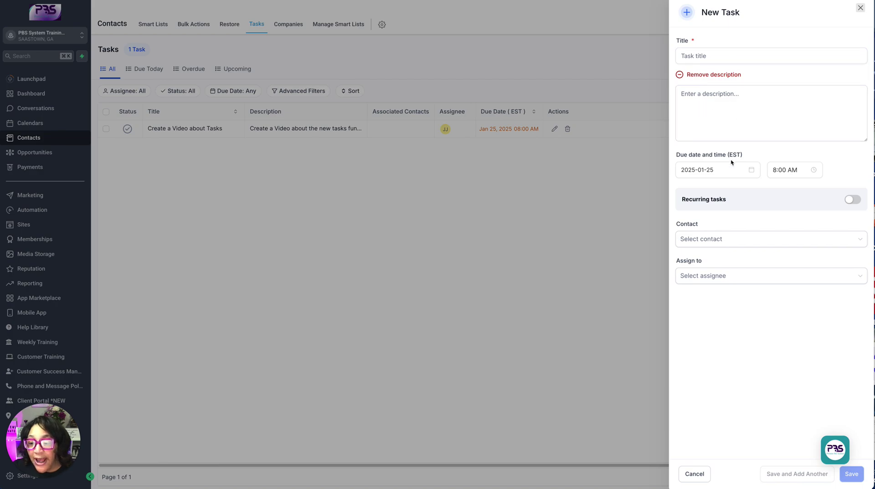
click(720, 176)
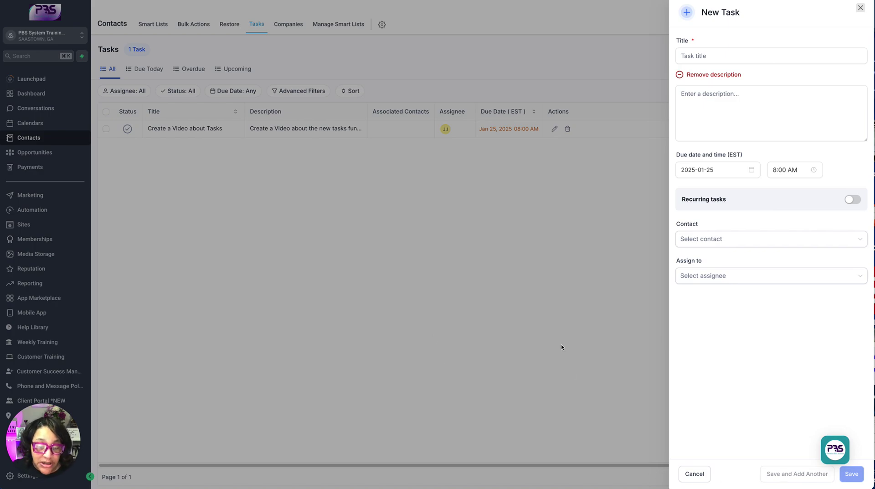
click(704, 476)
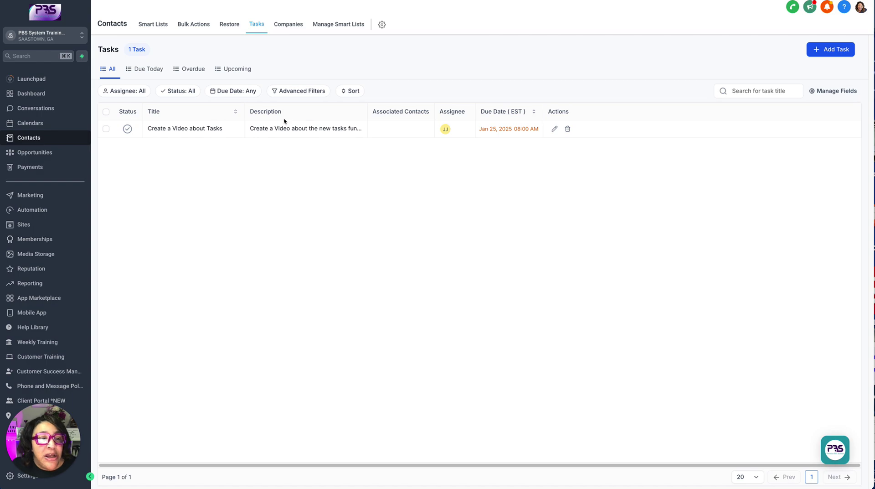
Open the Form Submitted workflow and add a new step after its trigger.
key(ctrl+Tab)
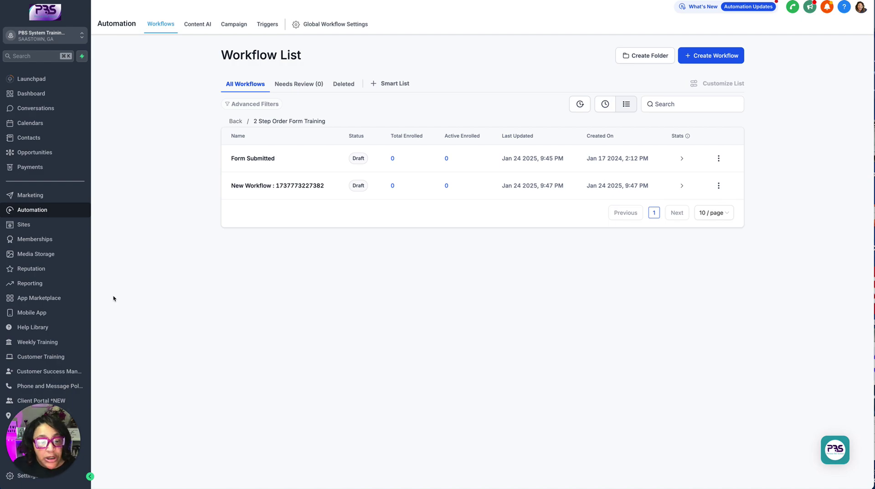
click(262, 160)
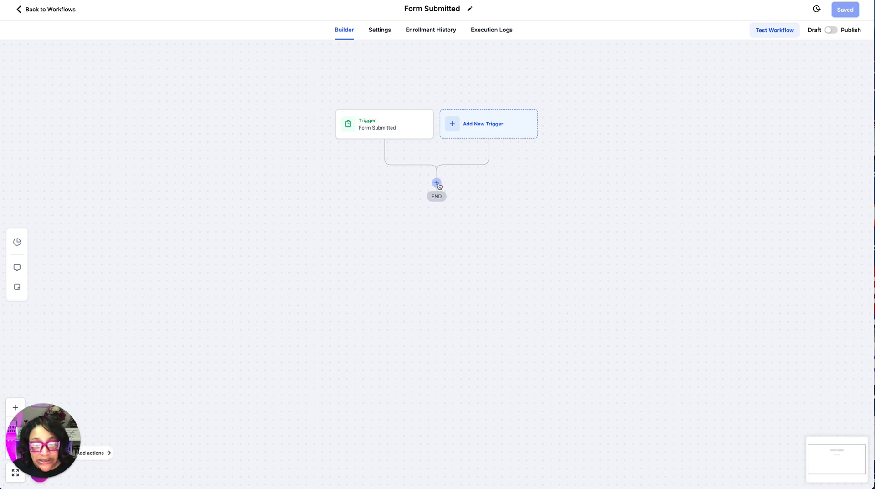
click(437, 183)
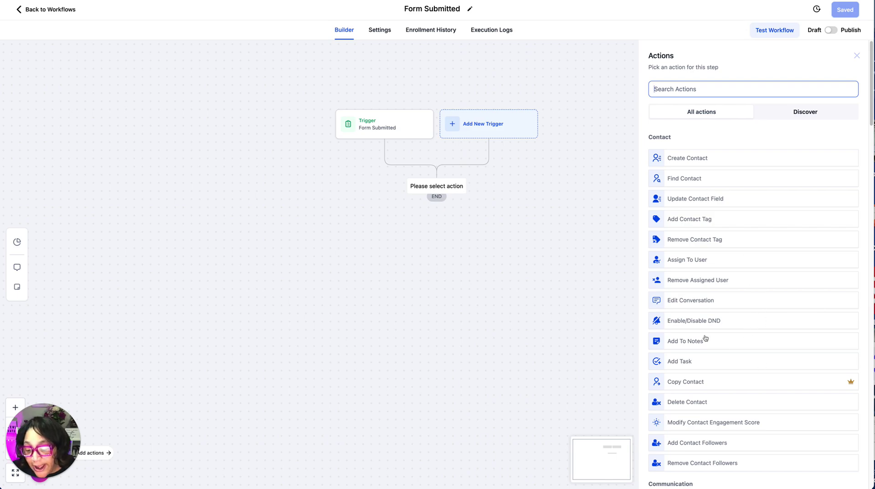
Add an Add Task action titled 'Please set up customers account'.
click(683, 363)
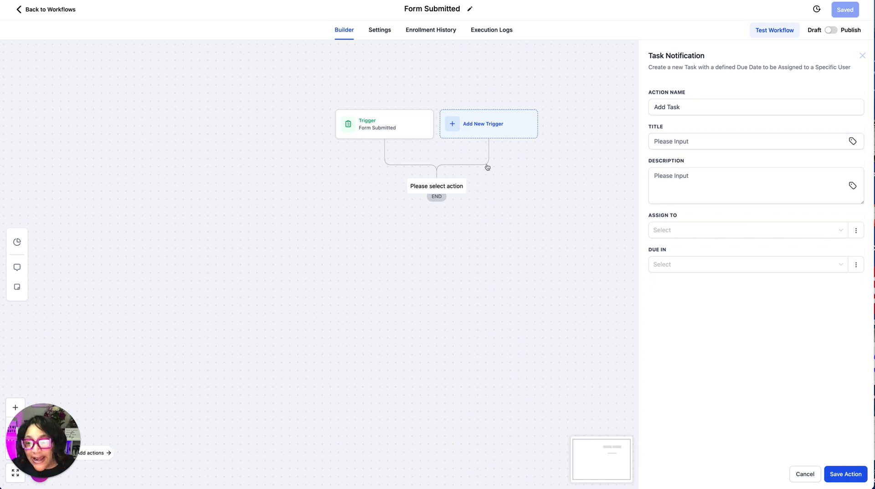
click(739, 142)
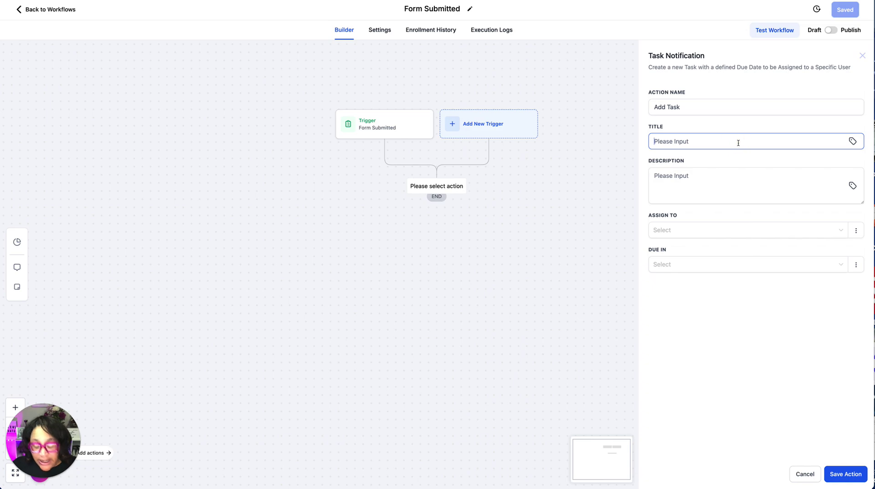
text(Please)
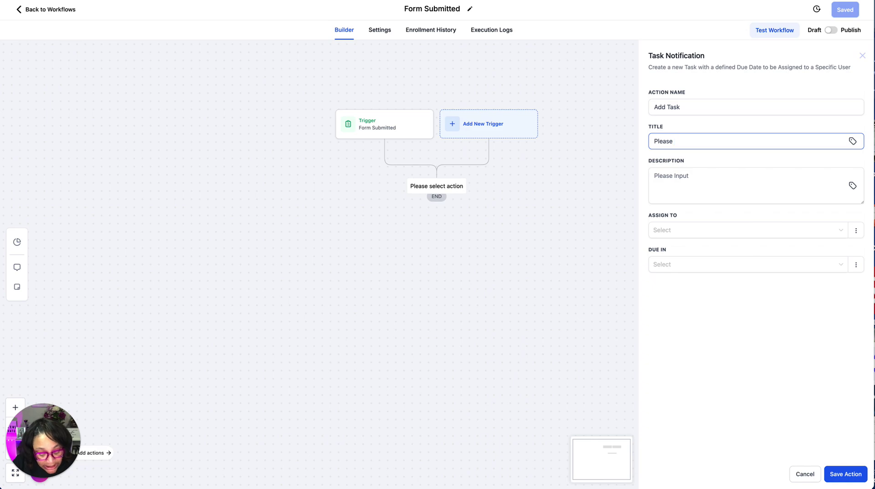
text( put)
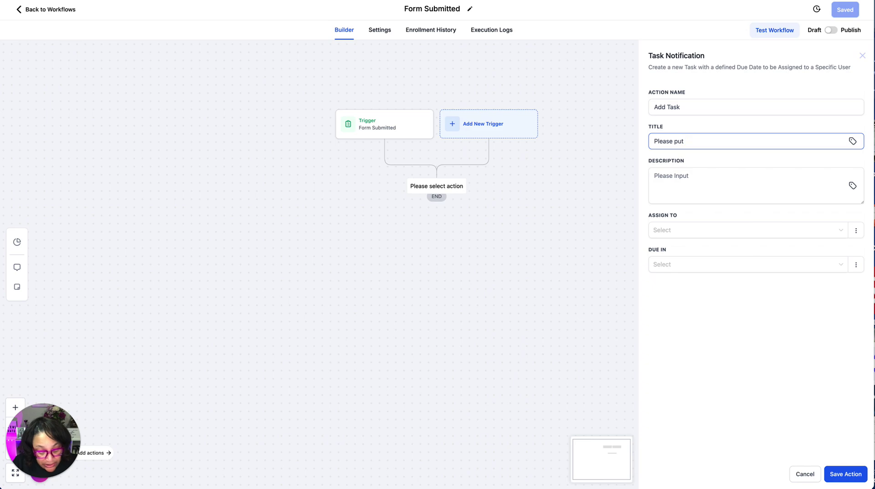
key(BackSpace)
key(BackSpace)
key(BackSpace)
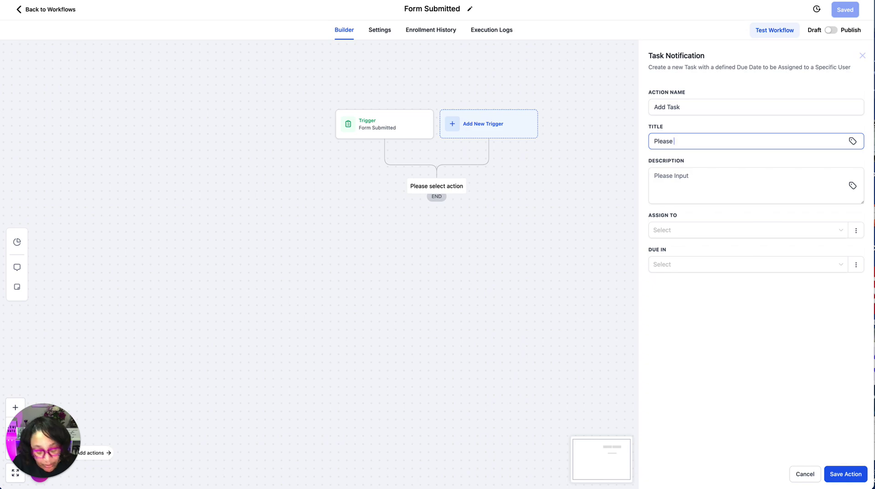
text(set up )
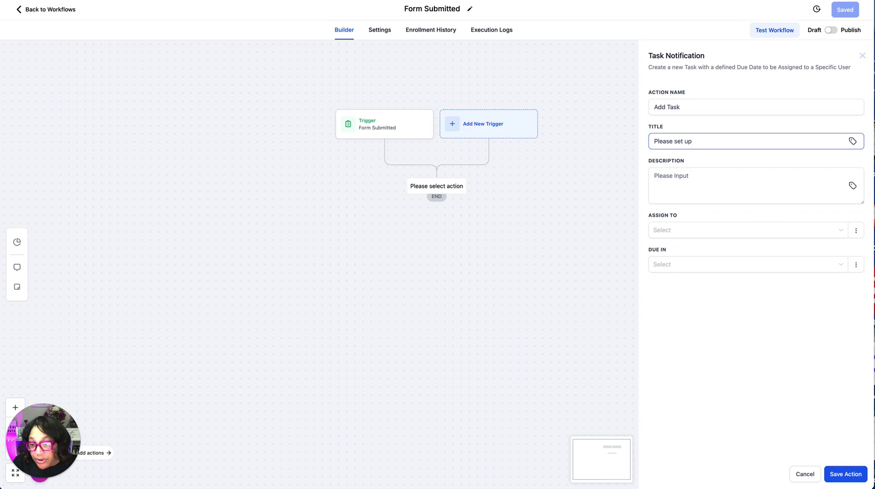
text(customers)
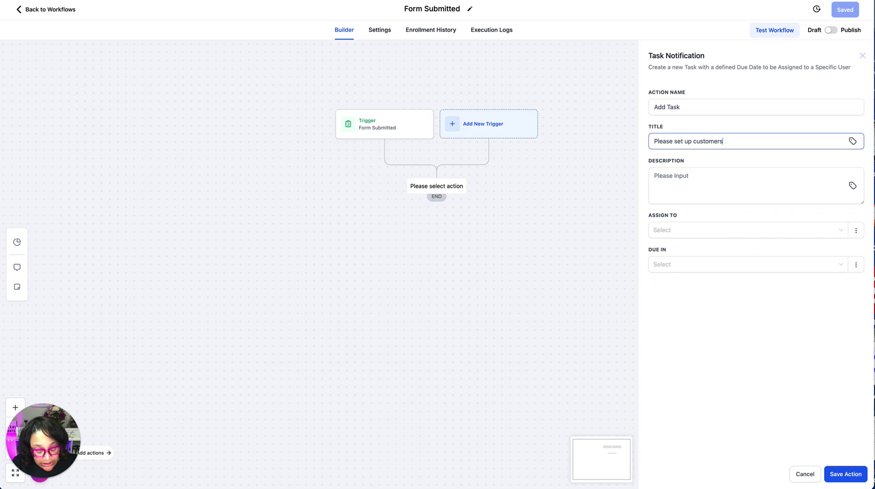
text( account with)
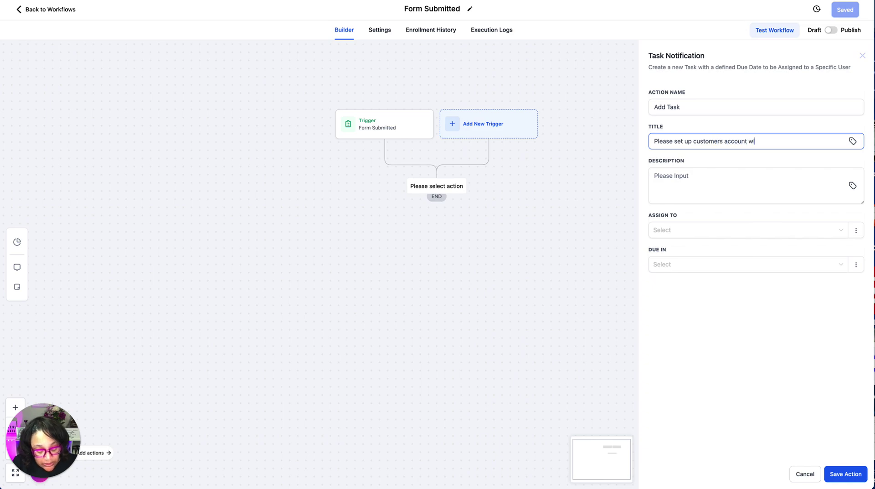
key(BackSpace)
key(BackSpace)
key(BackSpace)
key(BackSpace)
key(BackSpace)
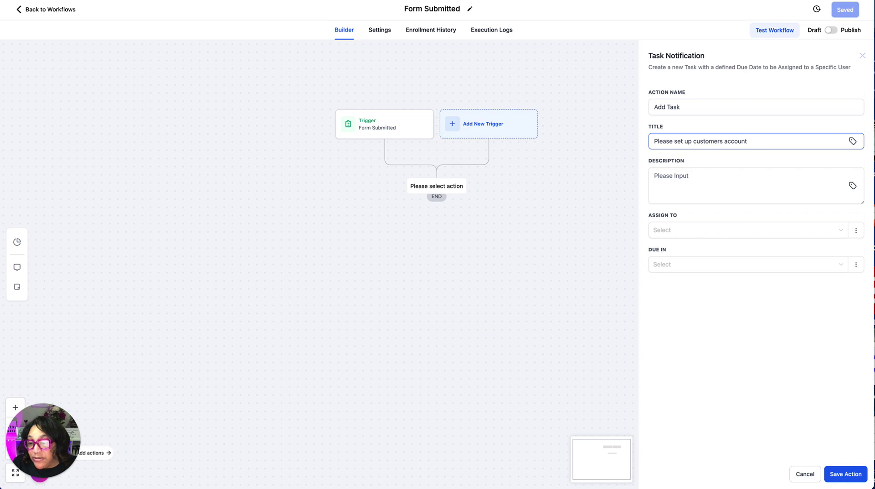
Write the description 'Project Instructions form completed!' and 'Set Up Customers Account Based on The information in the Form'.
click(708, 171)
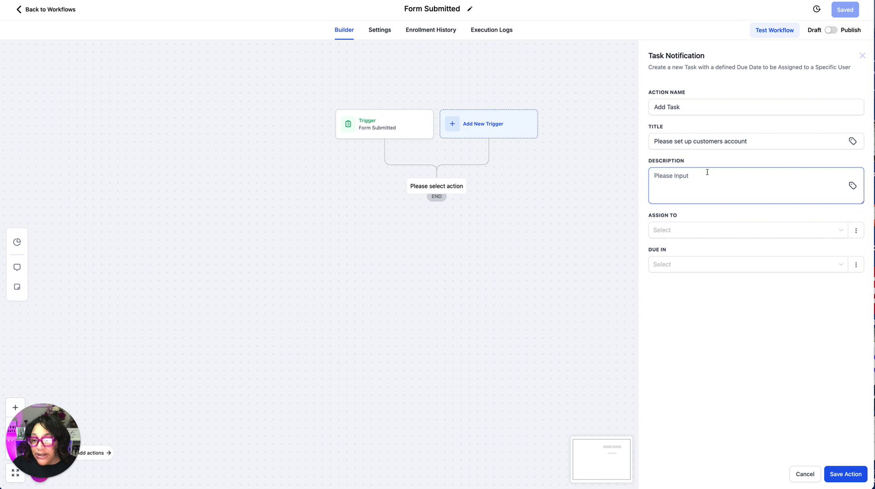
text(Se)
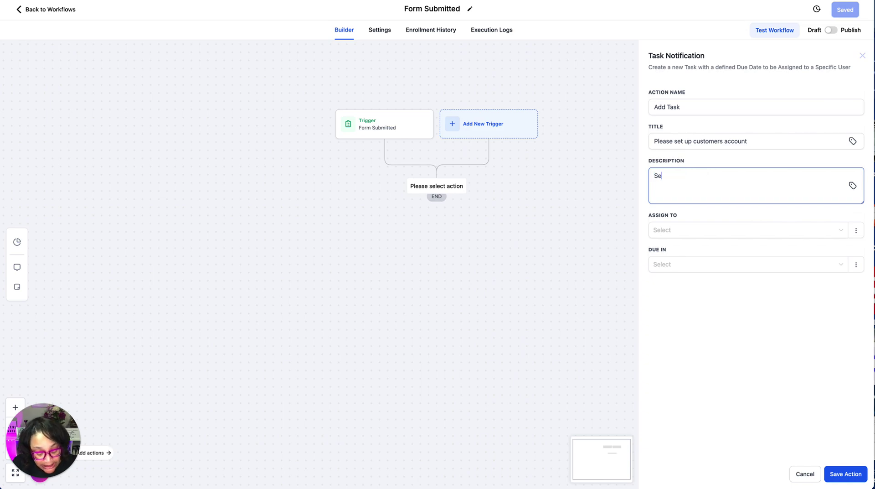
text(t Up Cu)
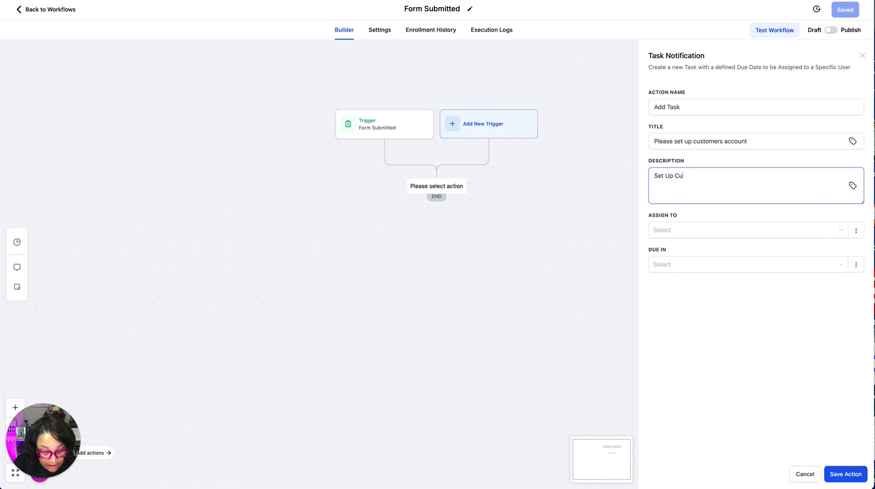
text(stomers )
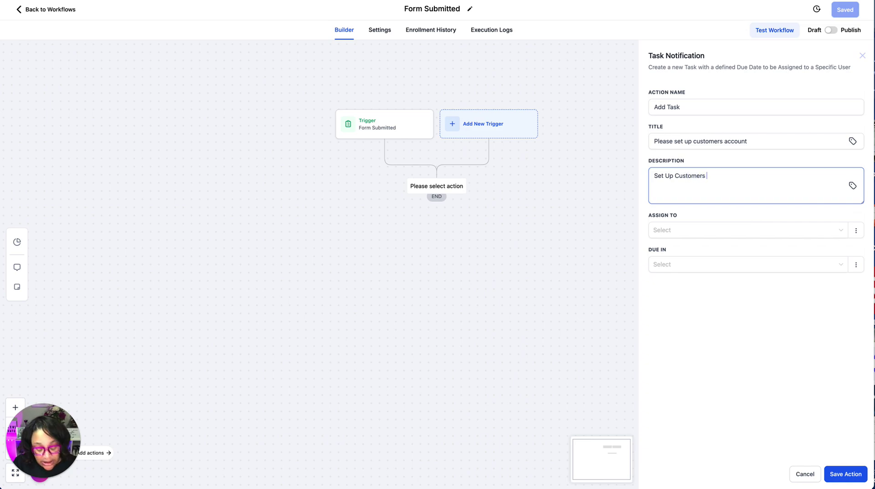
text(Account )
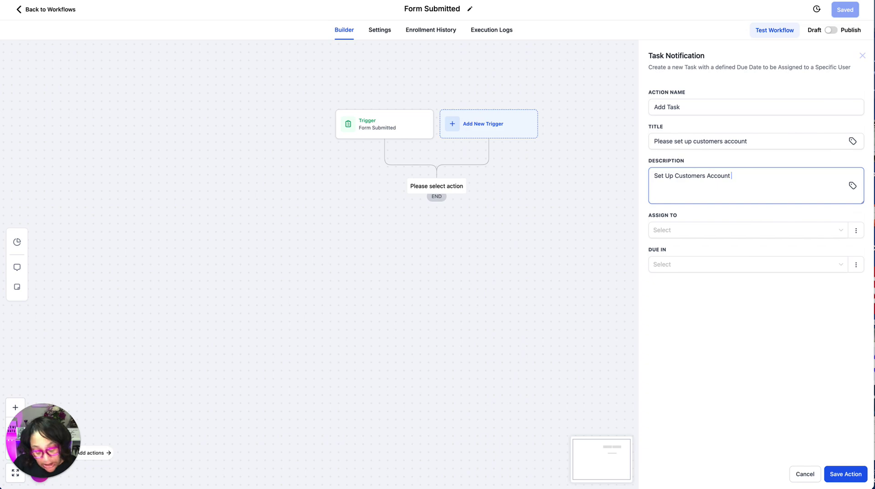
text(Based on )
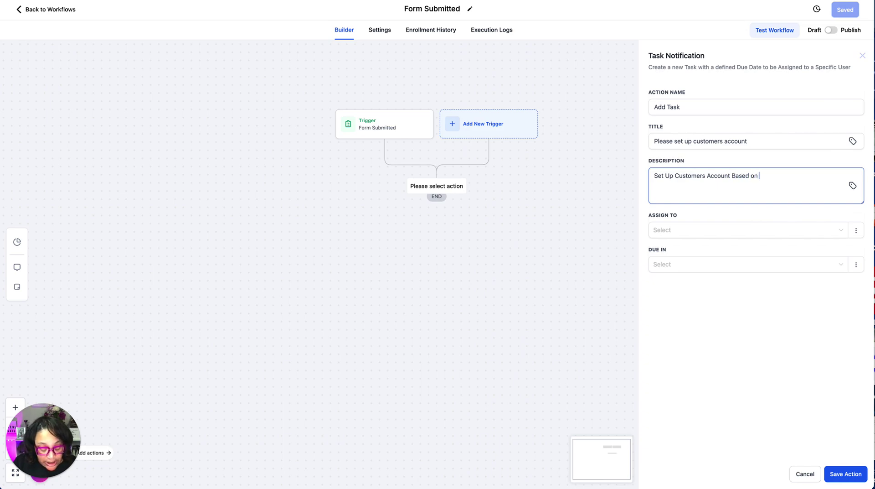
text(The Form)
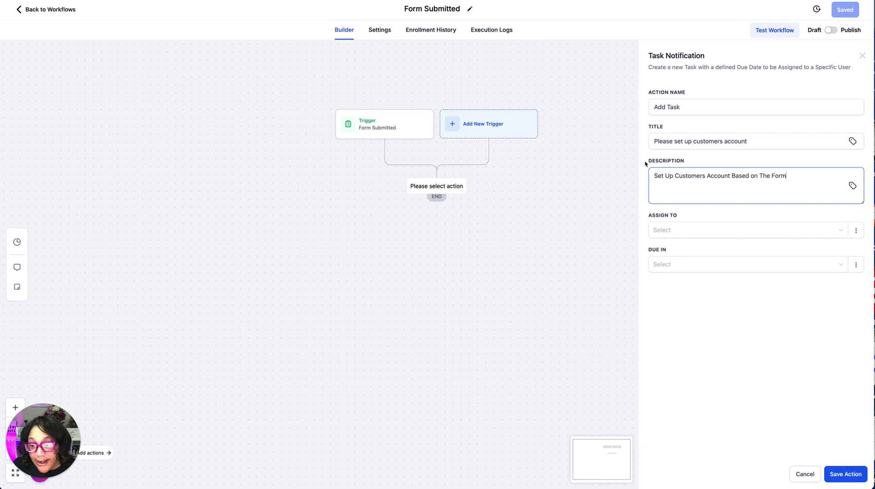
click(655, 178)
key(Return)
key(Up)
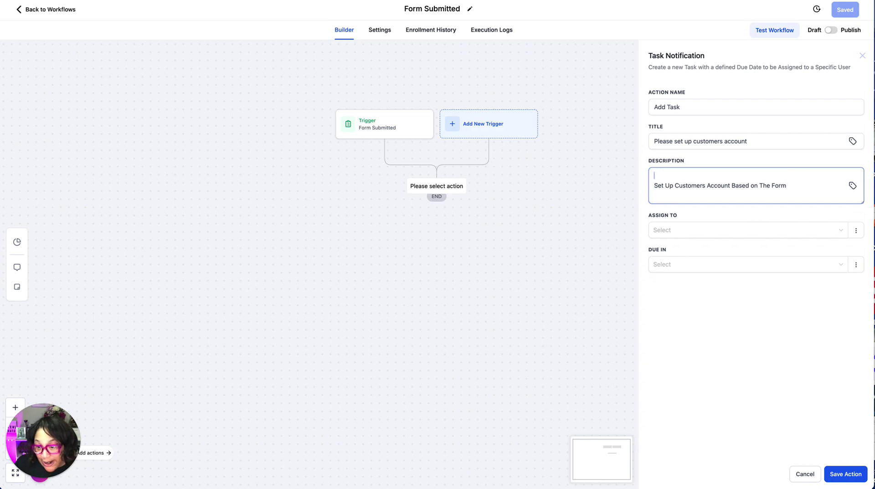
text(Proje)
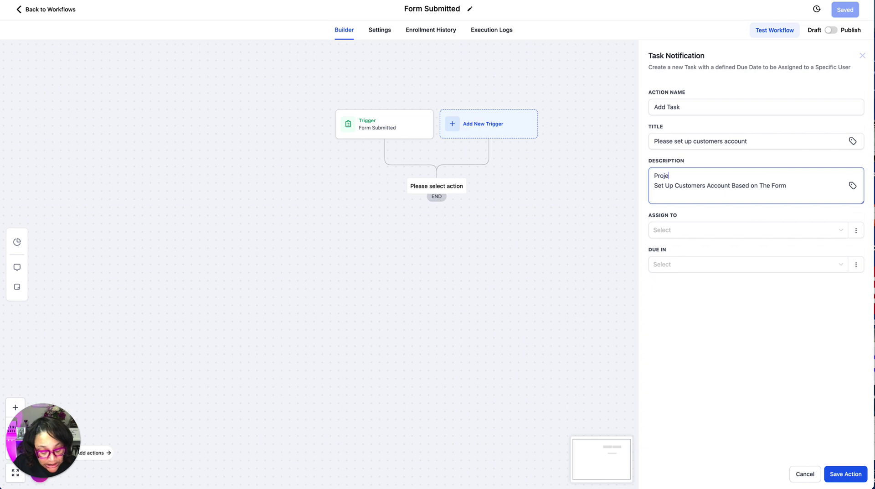
text(ct Instruc)
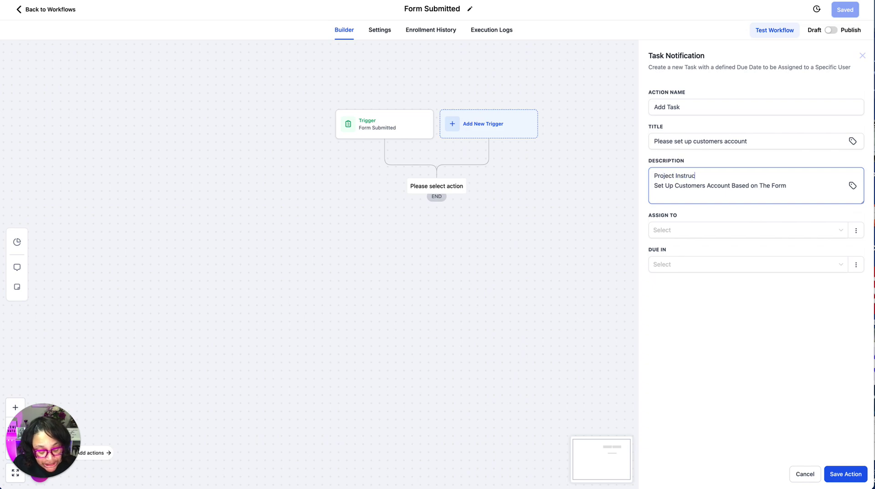
text(tions form comp)
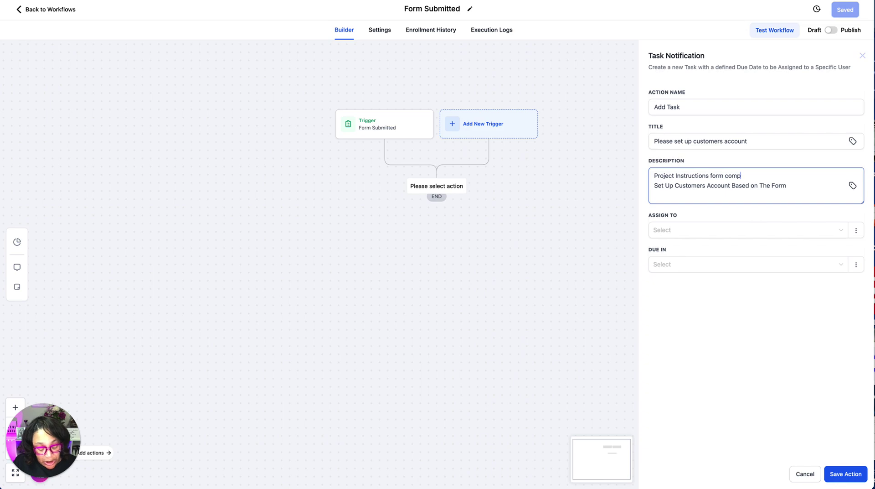
text(leted)
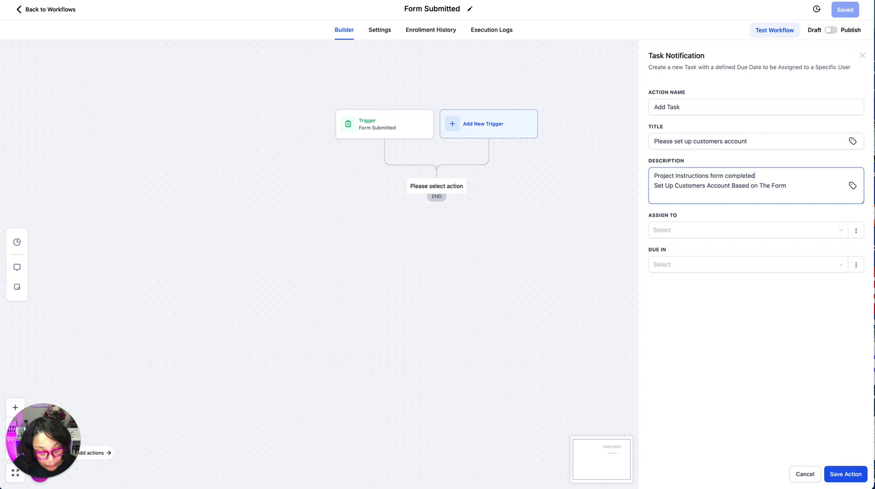
text(!)
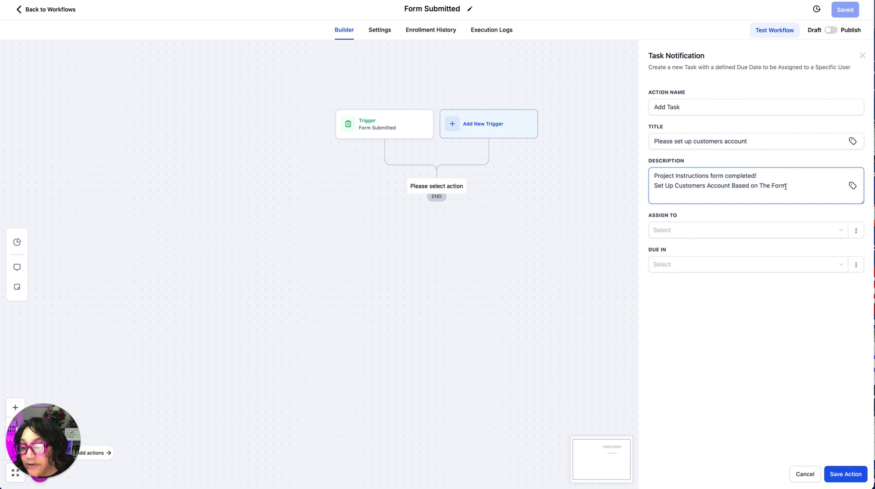
key(Return)
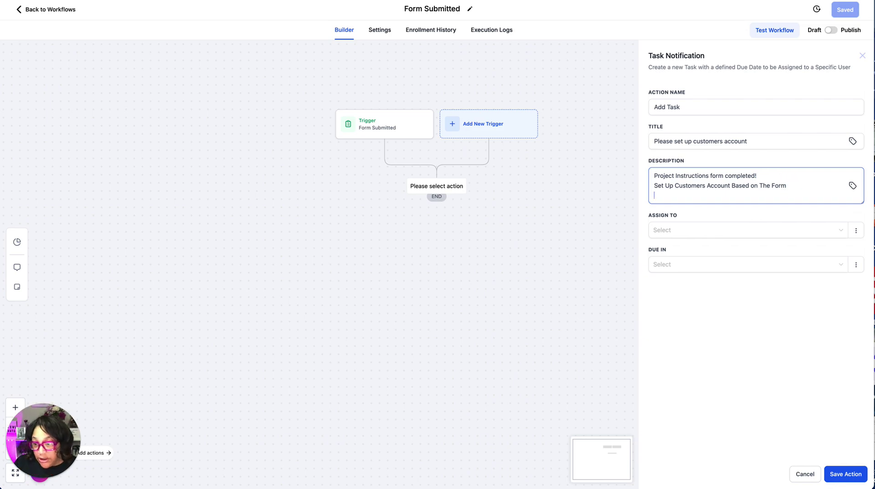
click(770, 185)
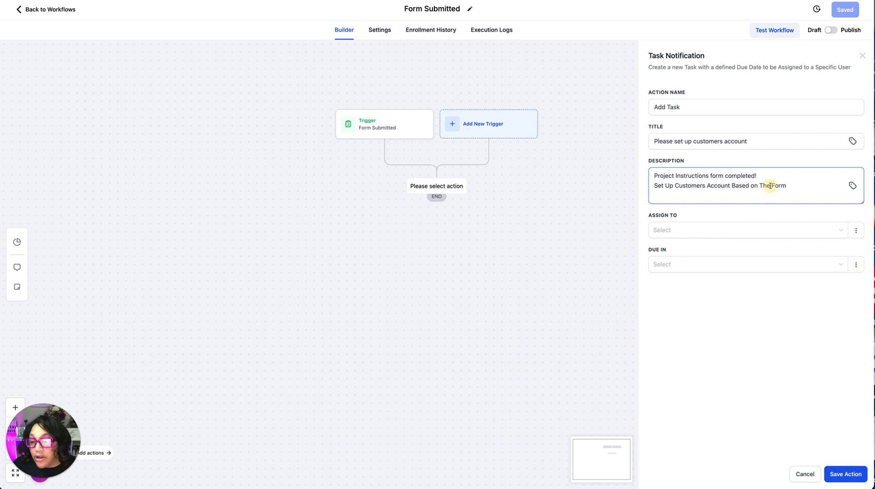
text(information in the)
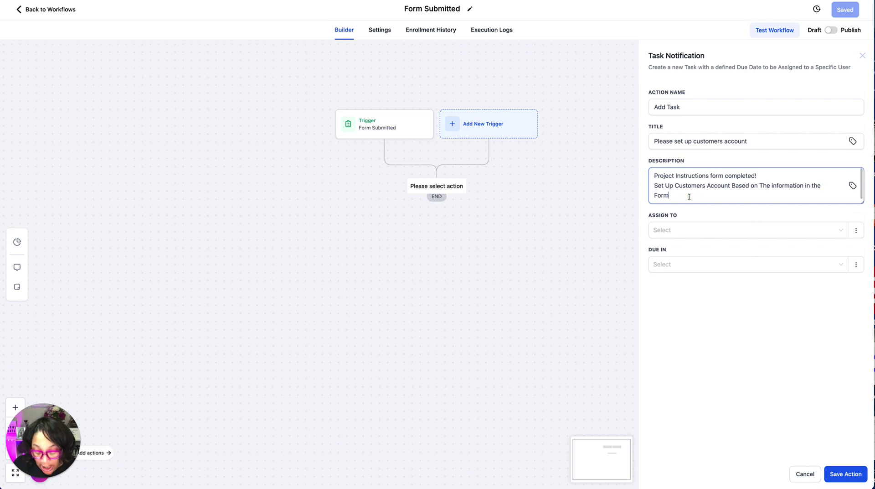
key(Return)
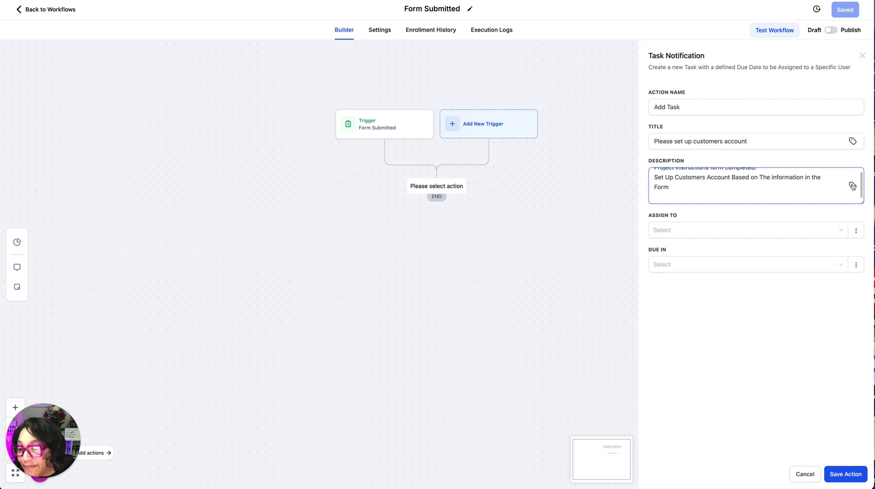
Insert the contact's full name, email and phone merge fields into the description.
click(852, 187)
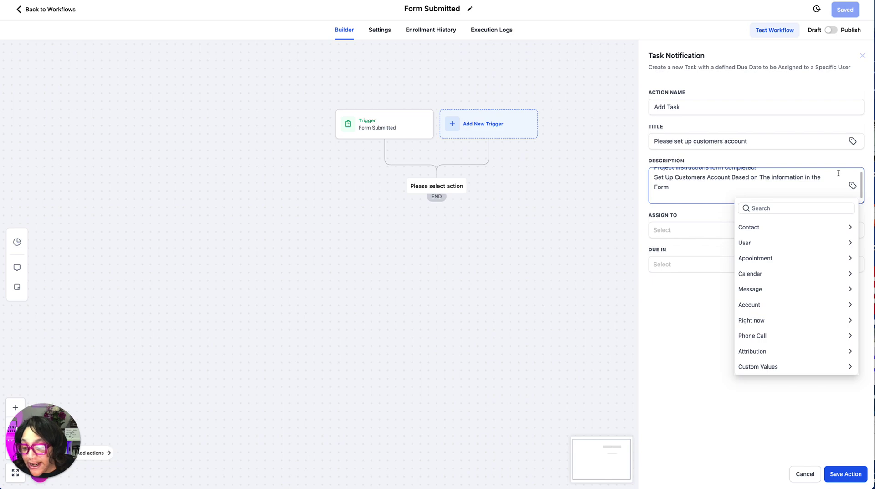
click(766, 231)
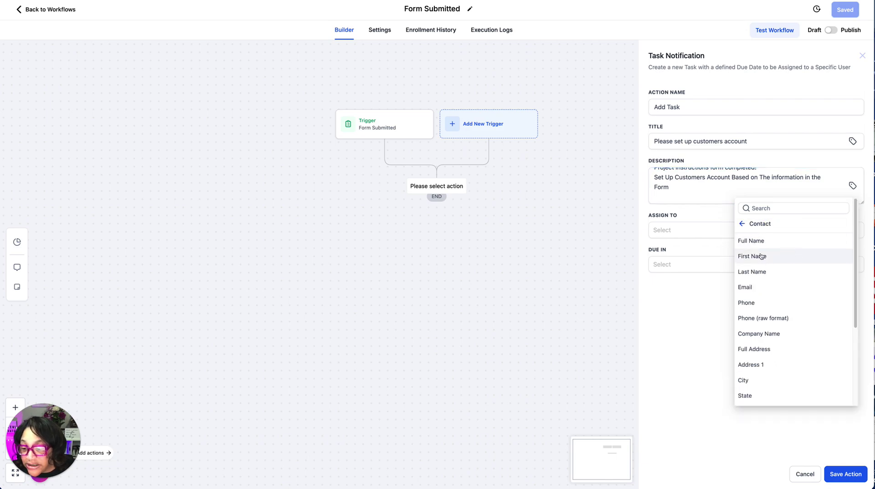
click(758, 241)
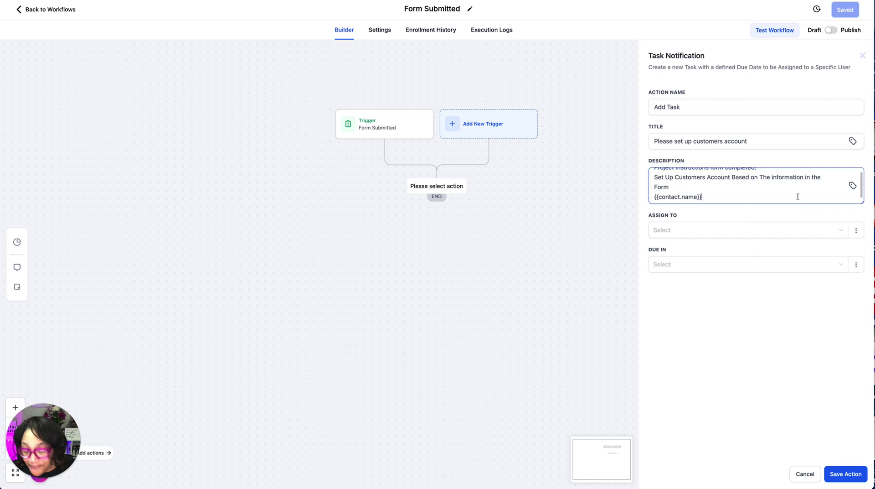
scroll(805, 194, down, 1)
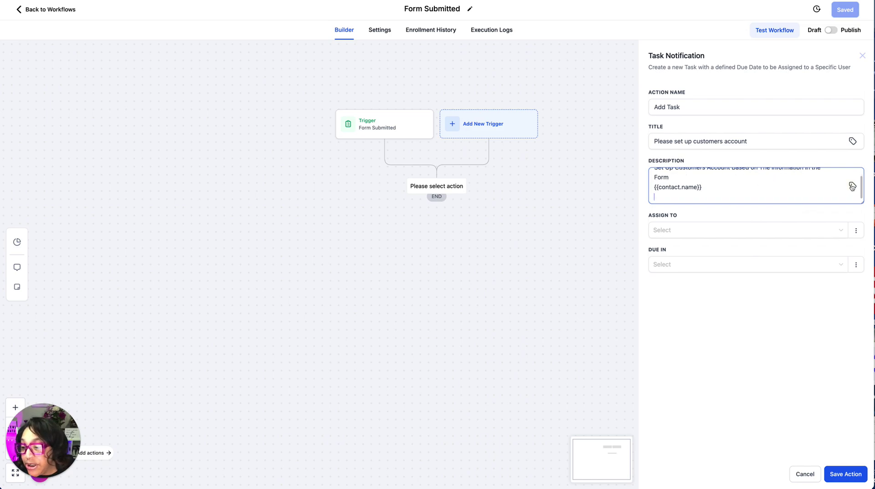
click(853, 186)
click(746, 286)
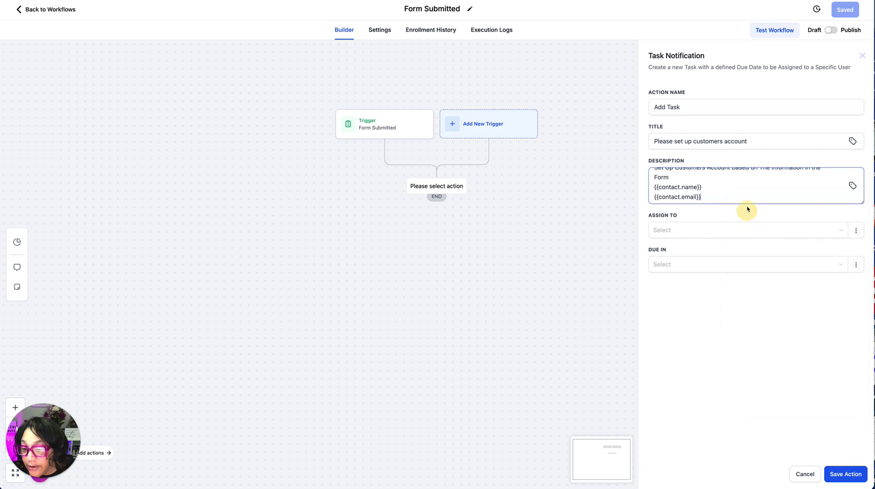
key(Return)
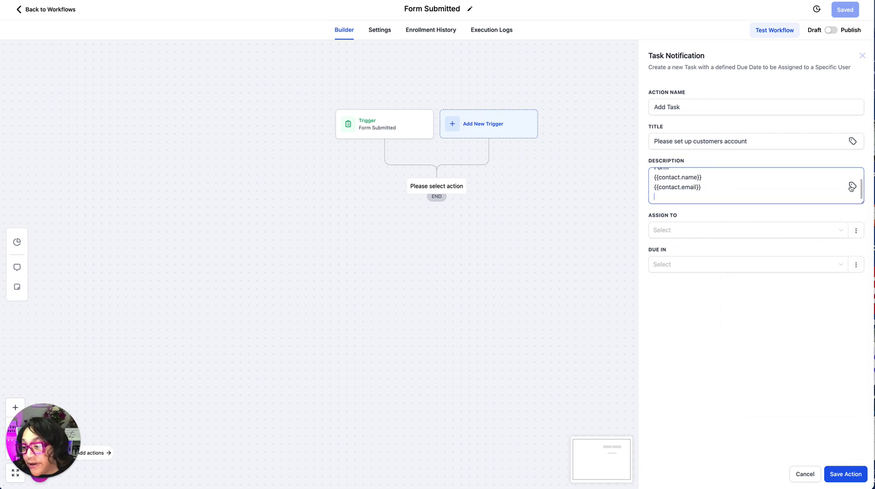
click(851, 186)
click(746, 302)
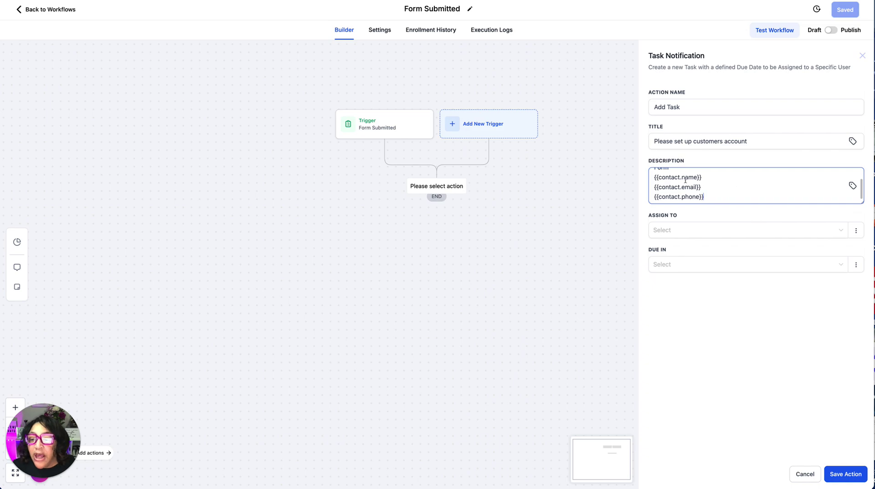
Append the contact's full name merge field to the task title.
click(656, 142)
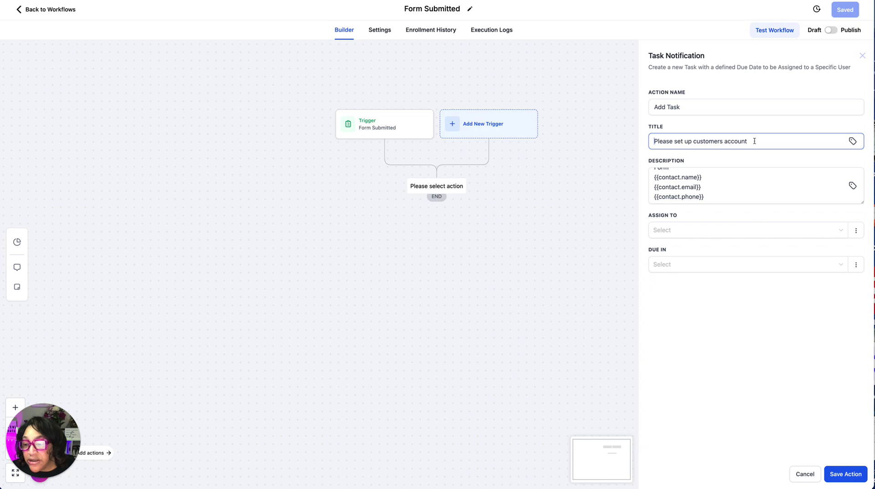
click(854, 142)
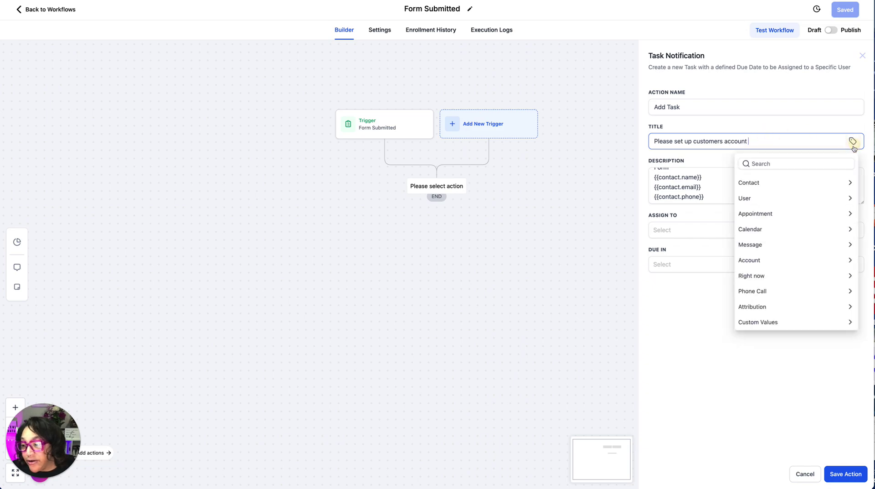
click(780, 183)
click(748, 197)
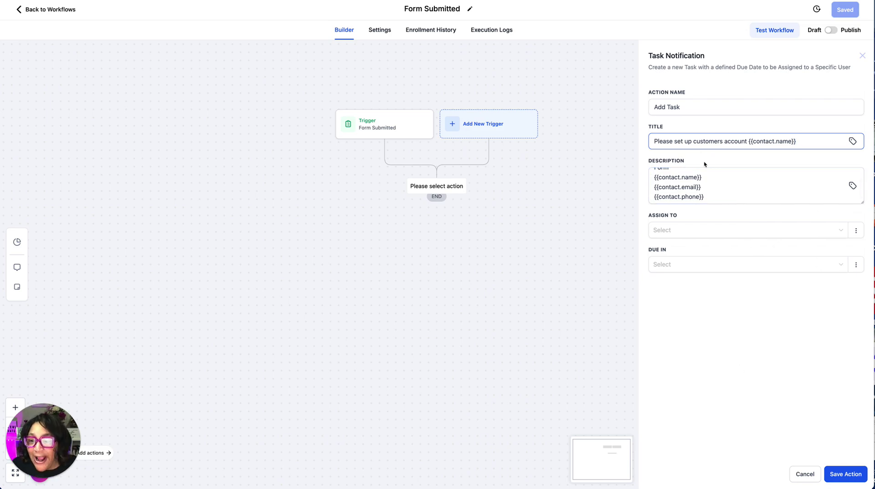
click(719, 233)
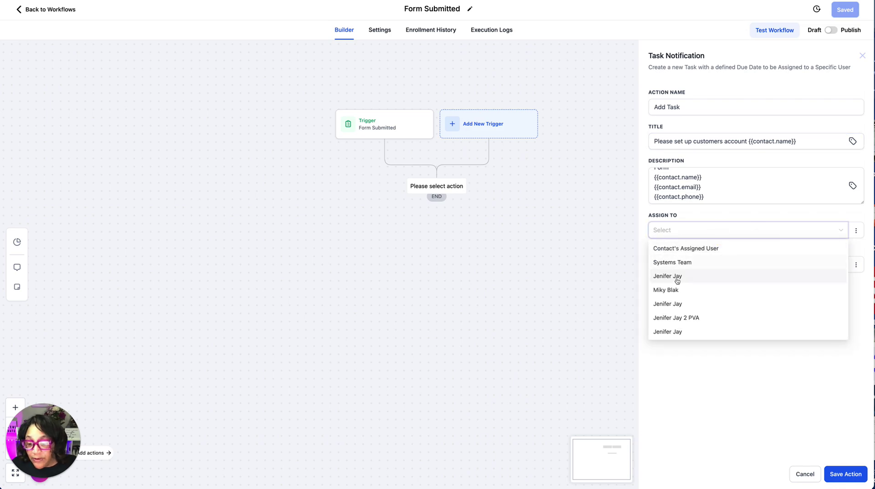
Assign the task to a team member and make it due in 2 Days.
click(675, 277)
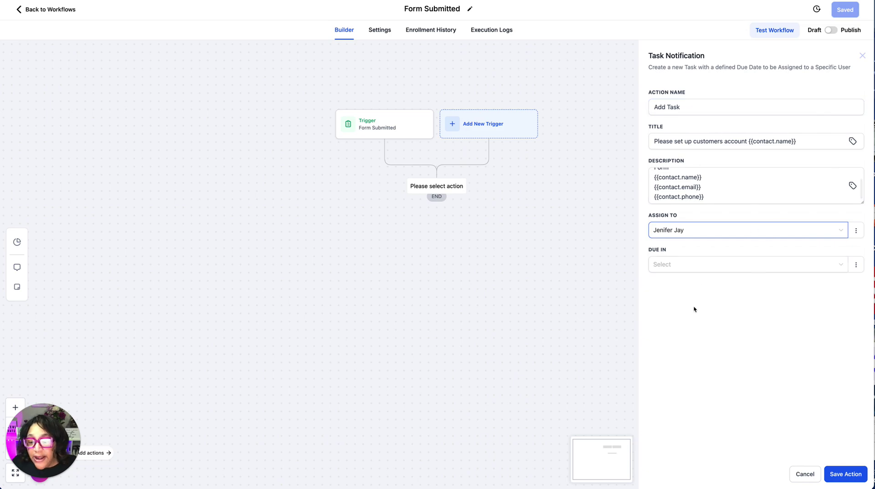
click(674, 268)
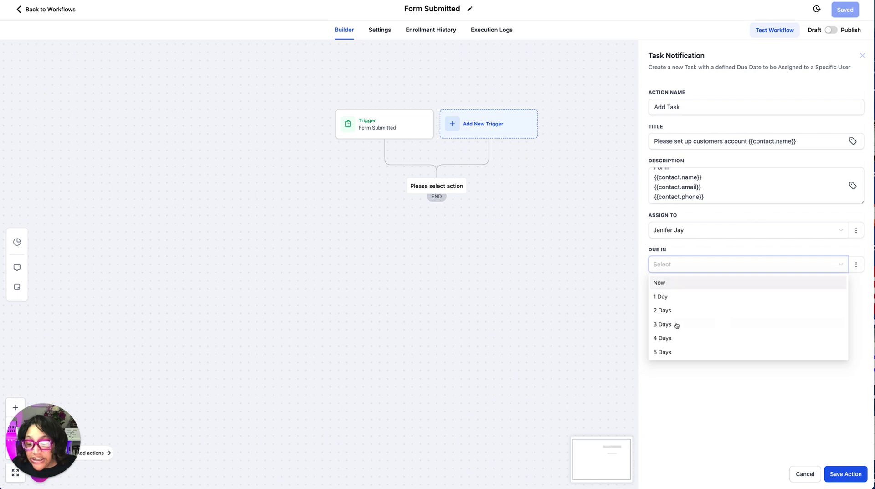
click(667, 310)
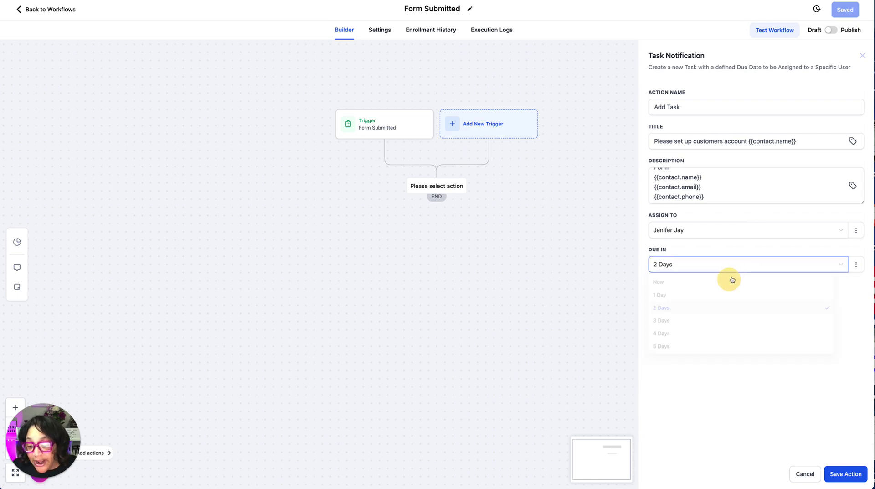
click(683, 269)
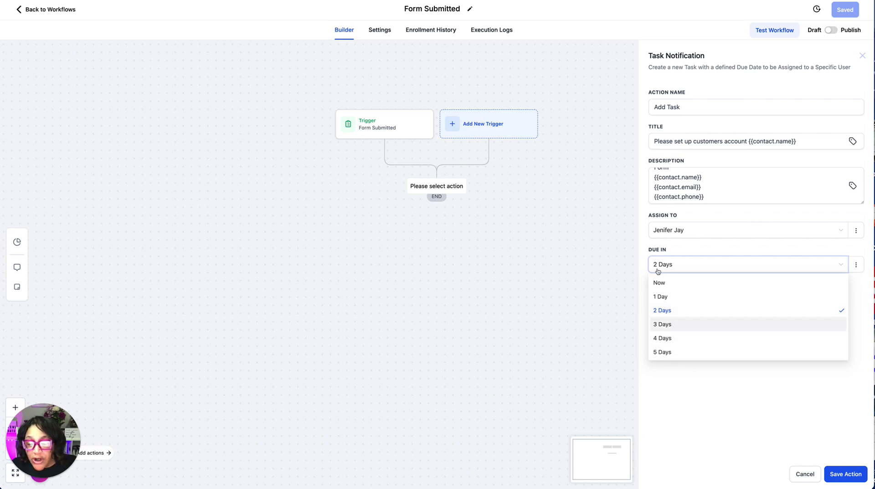
click(681, 264)
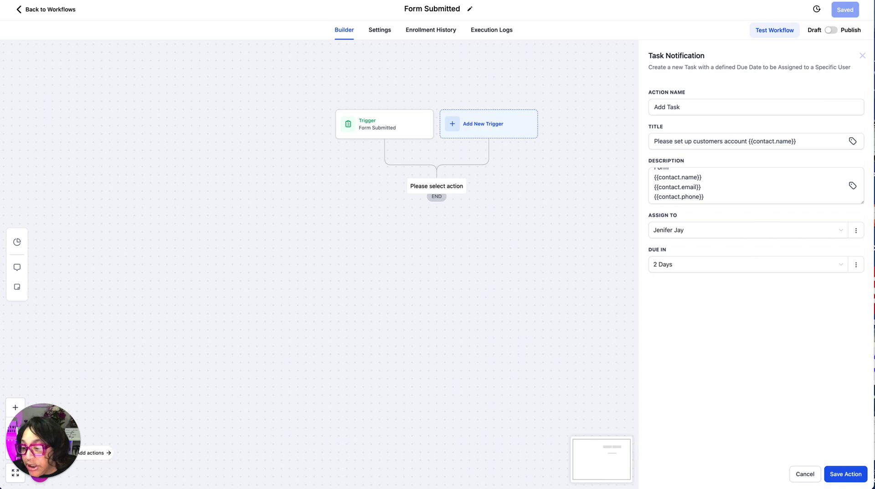
Try a dynamic due date from contact fields, then revert to a Standard 2 Days due time.
click(857, 266)
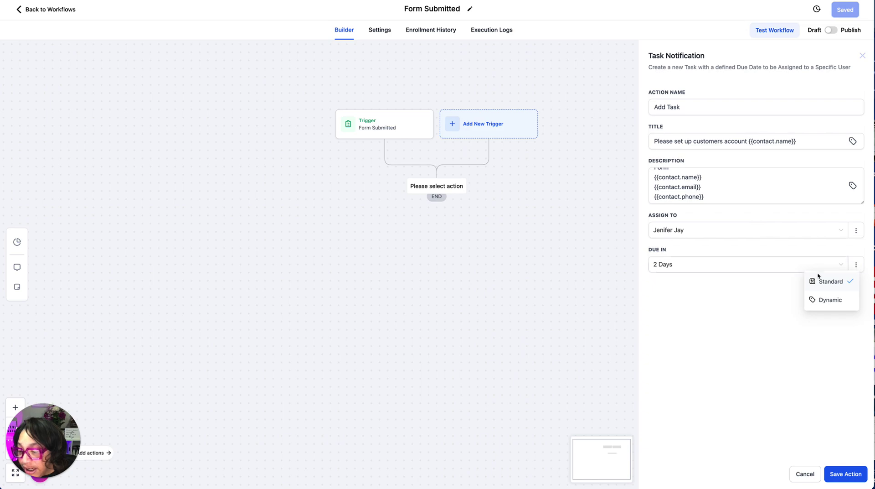
click(829, 301)
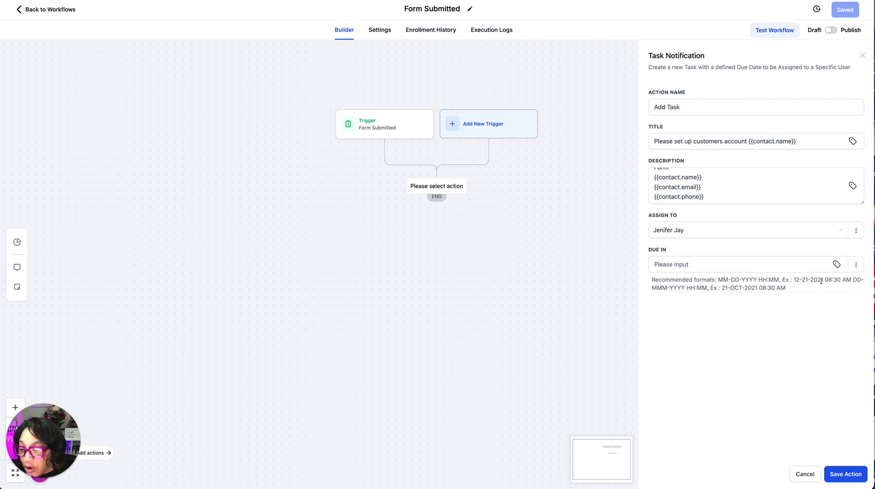
click(837, 264)
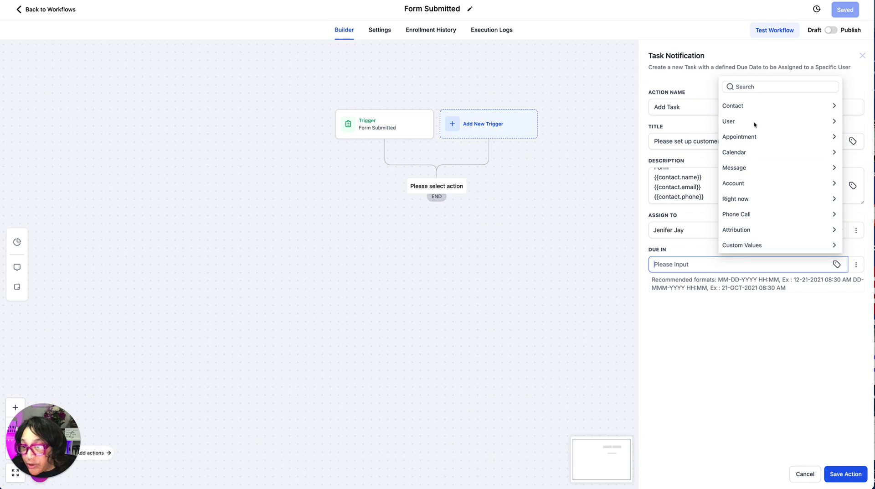
click(750, 106)
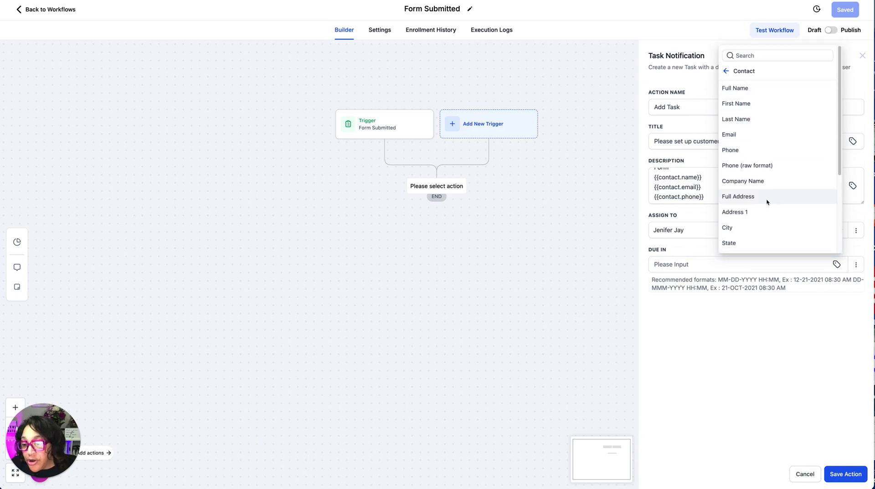
scroll(775, 198, down, 3)
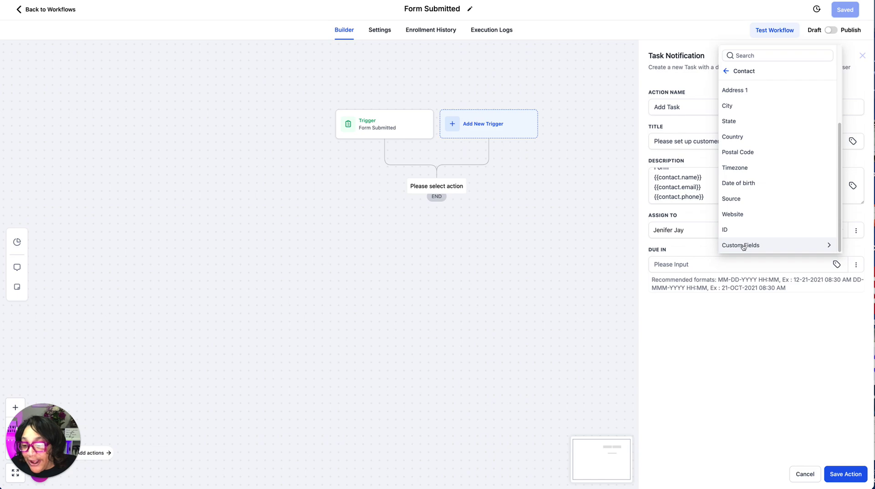
click(722, 369)
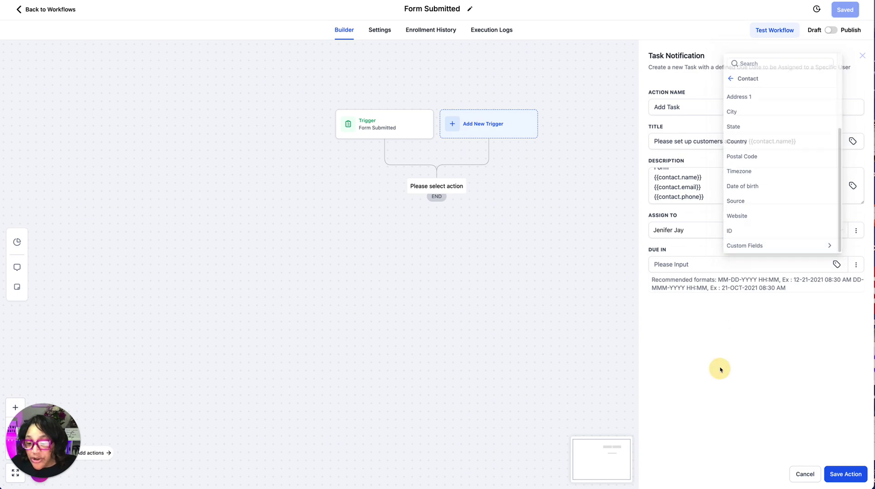
click(856, 264)
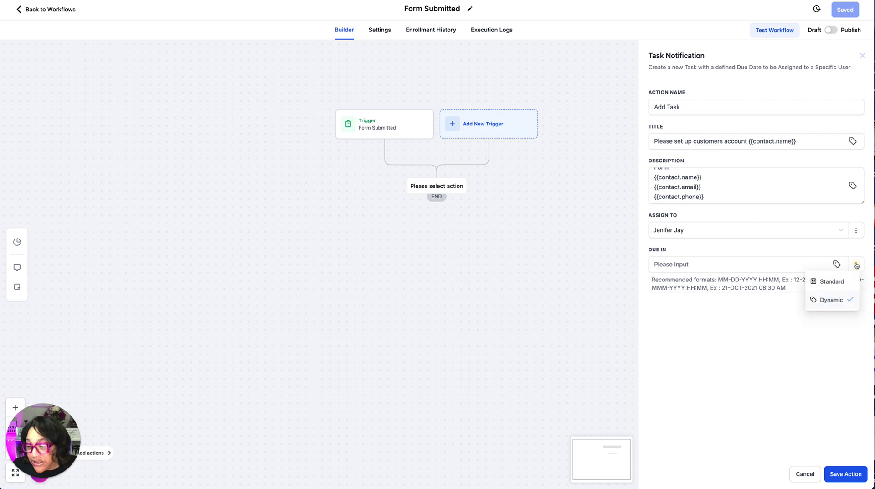
click(822, 282)
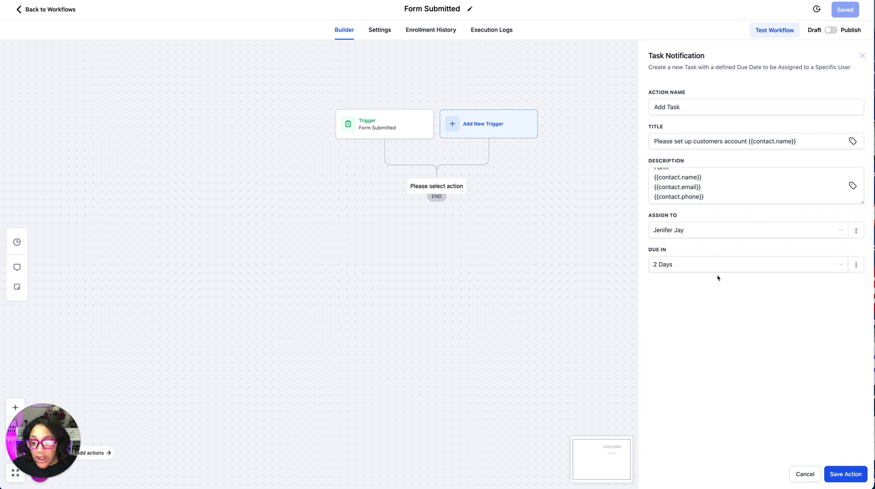
Save the Add Task action, append the assignee's name to its action name, and save the workflow.
click(851, 473)
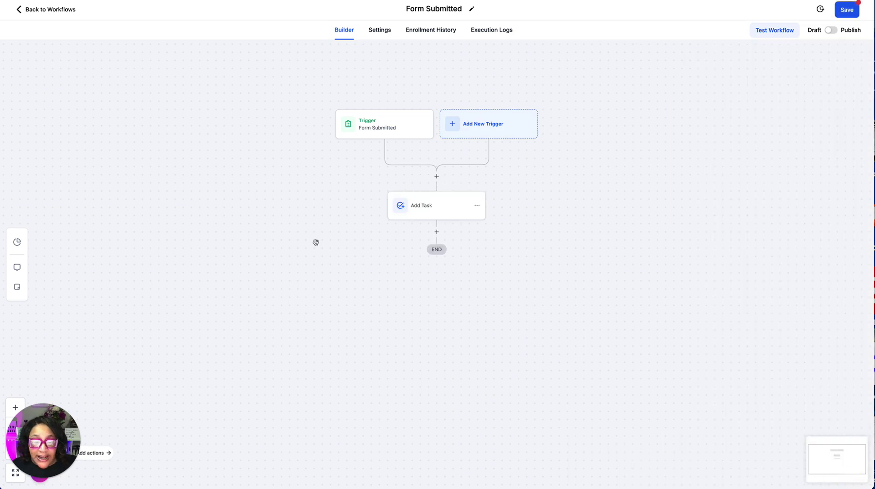
click(449, 211)
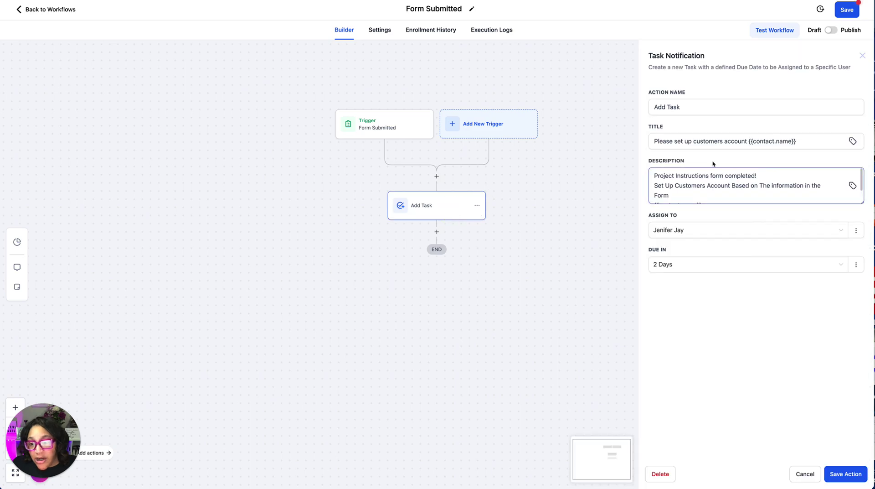
click(719, 108)
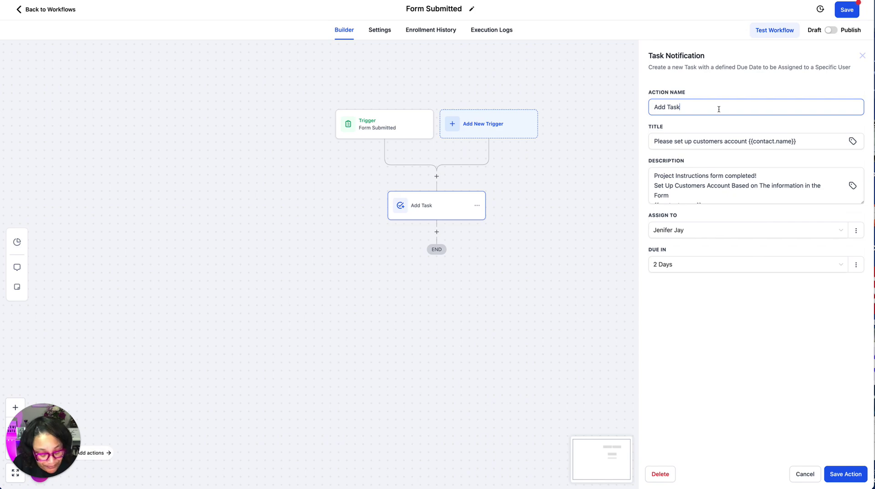
text(to)
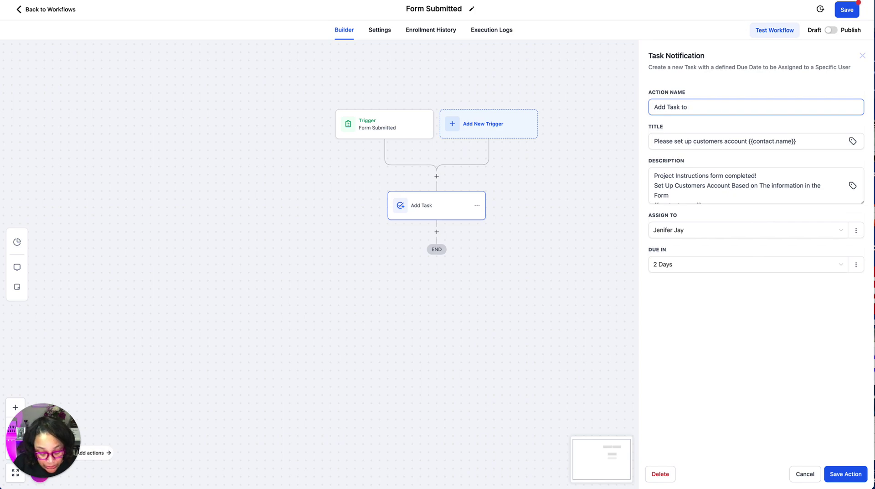
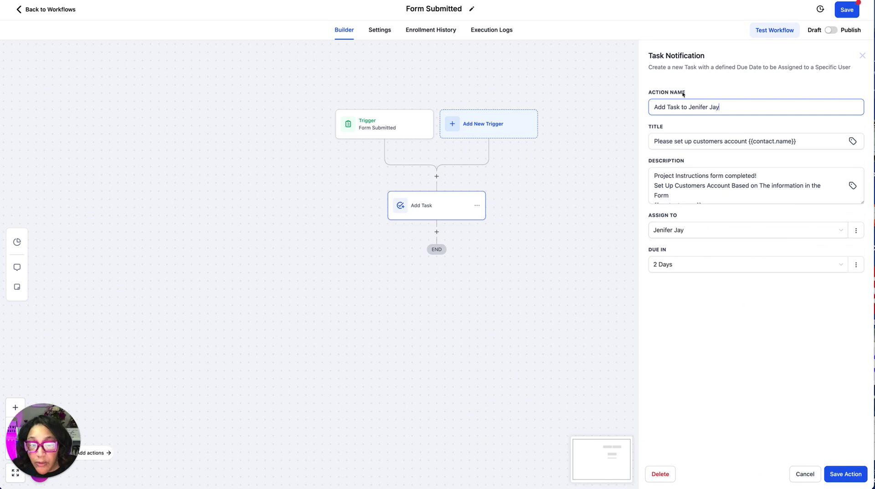
click(844, 472)
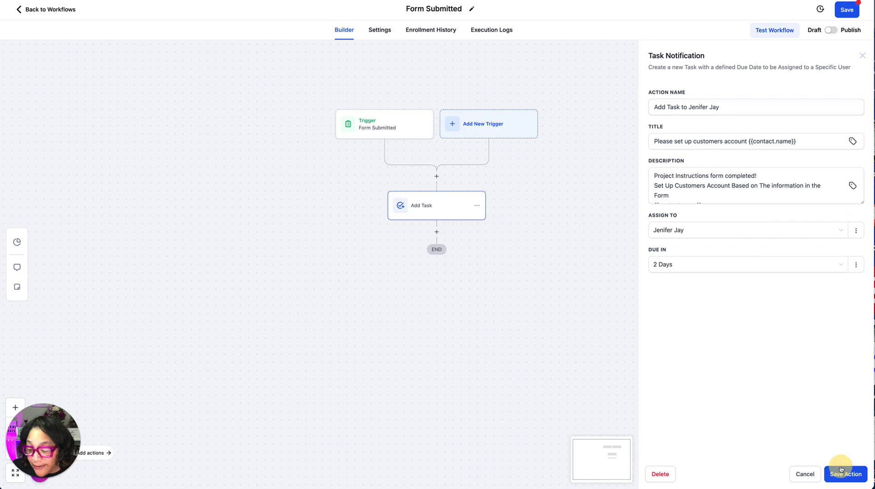
click(847, 10)
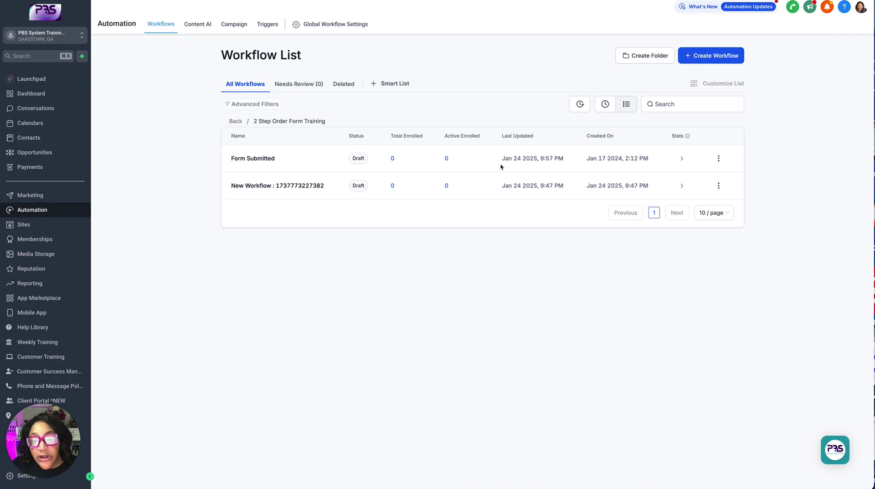
Open the new untitled workflow and retitle it 'Task notification Workflow'.
click(303, 185)
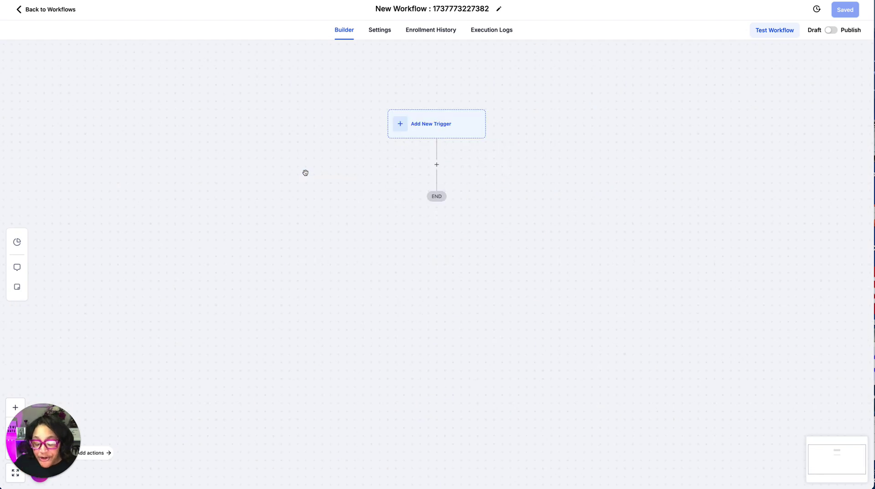
click(381, 5)
drag(381, 8, 491, 8)
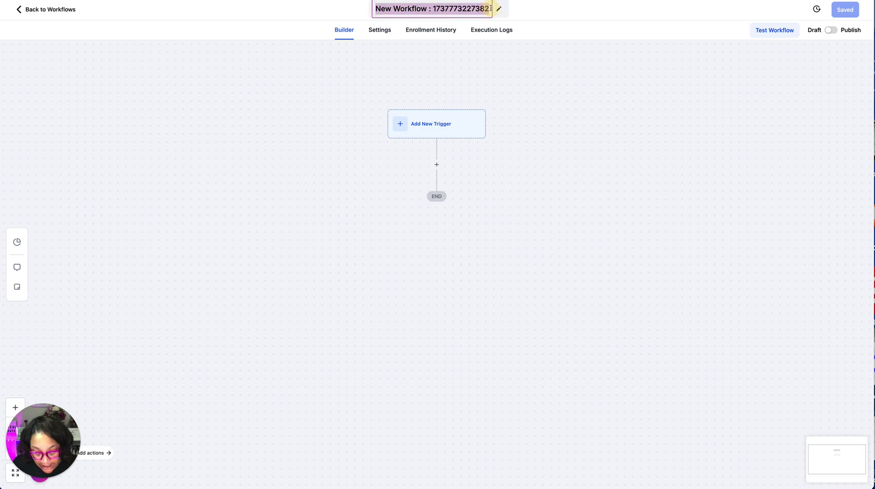
text(Task )
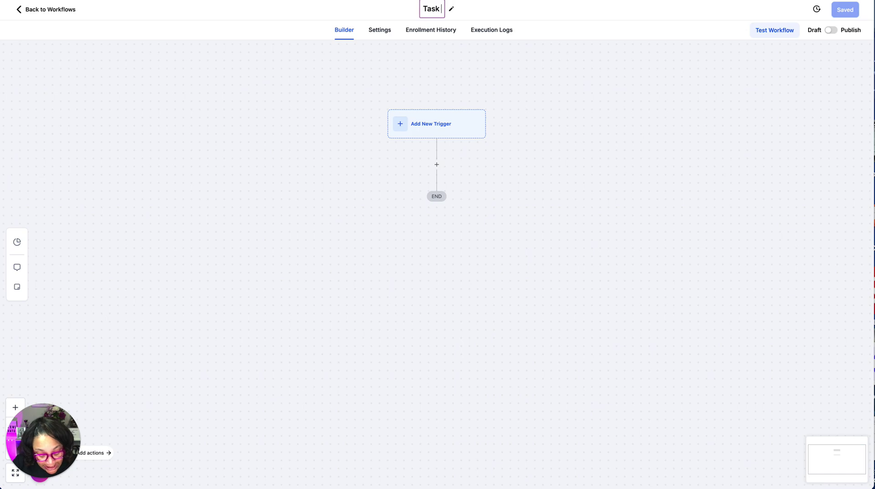
text(notification)
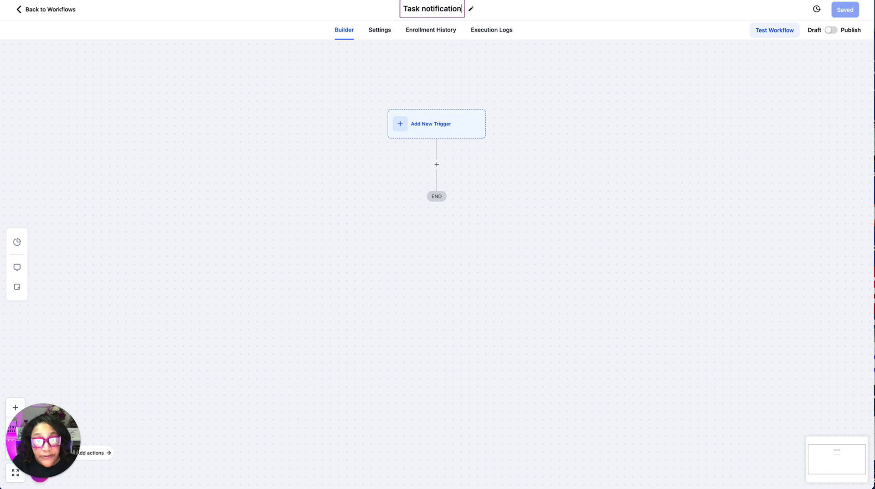
text( Workflow)
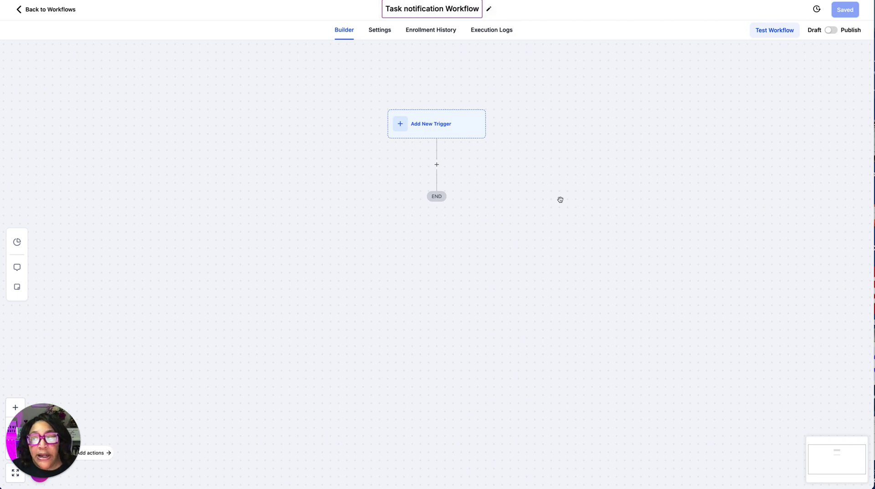
click(575, 234)
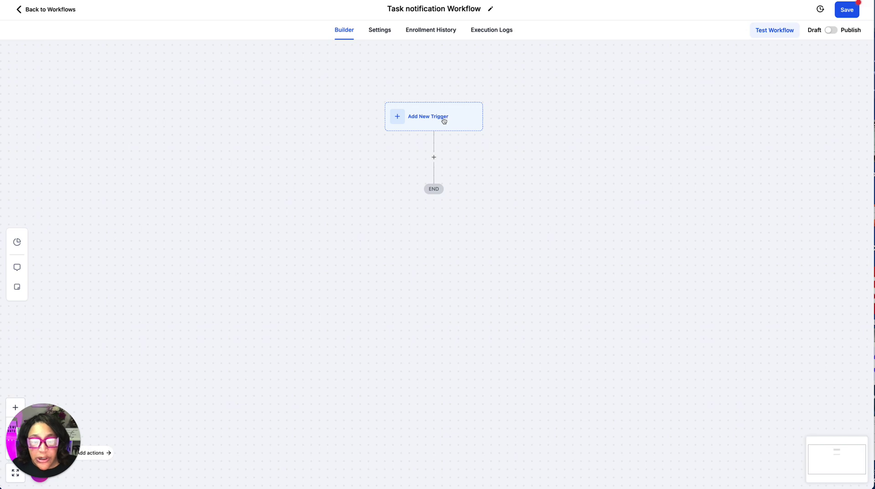
Add a Task Added trigger filtered by Assigned User to one team member, named for them, and save it.
click(423, 118)
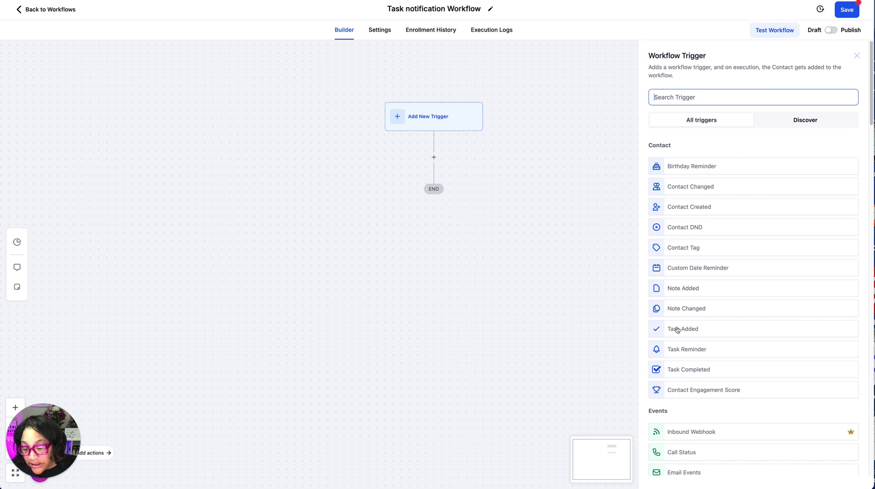
click(677, 329)
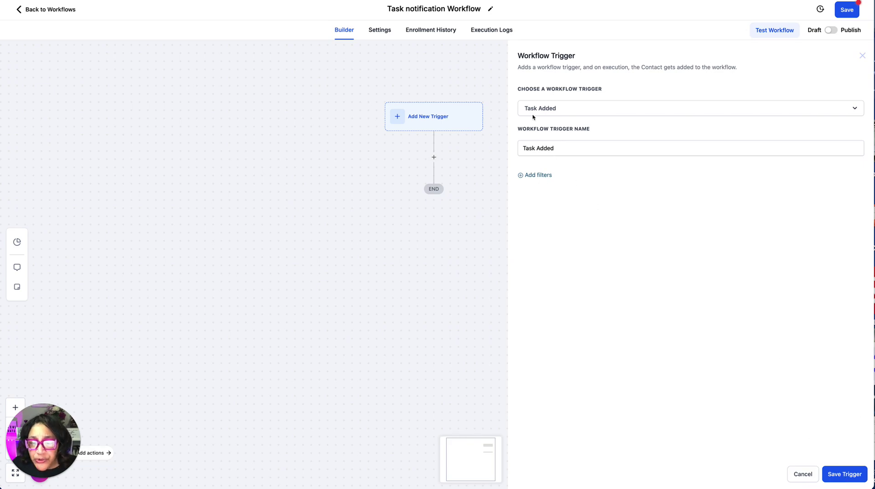
click(540, 175)
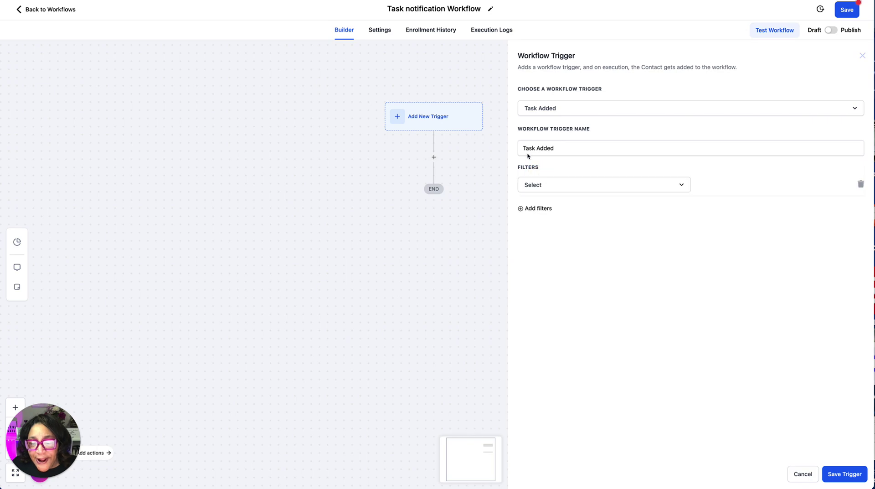
click(534, 187)
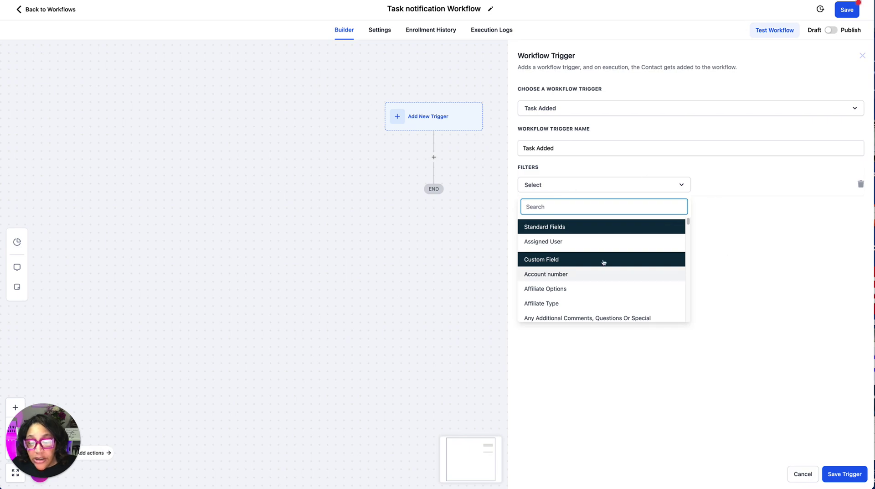
click(555, 241)
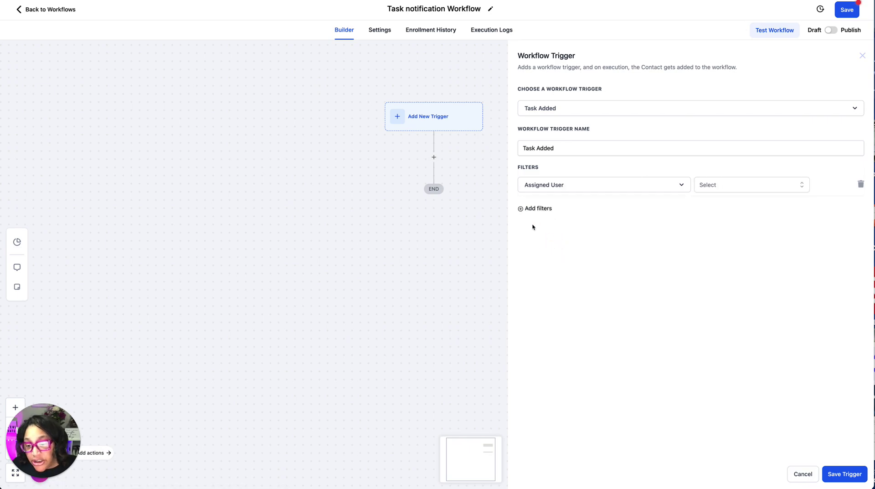
click(707, 187)
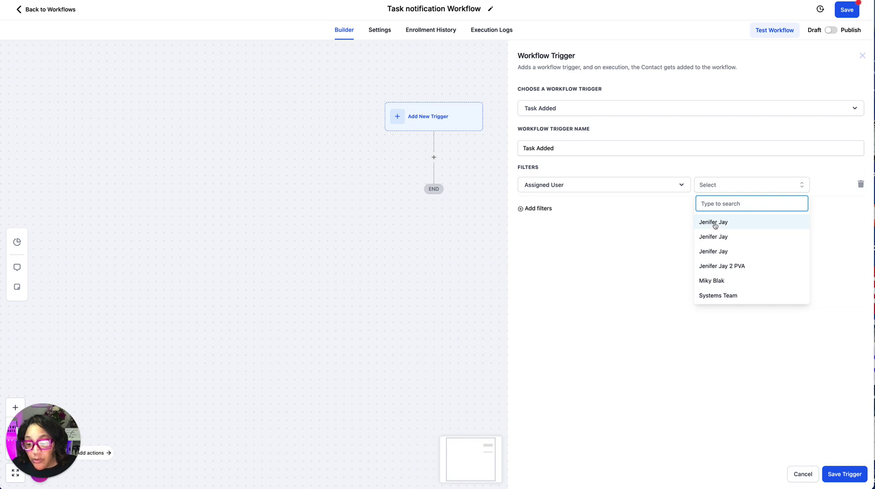
click(713, 223)
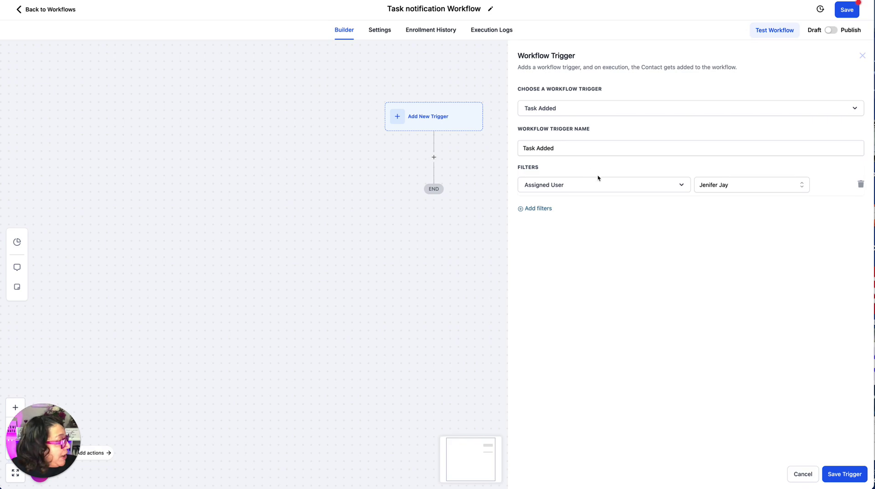
click(560, 145)
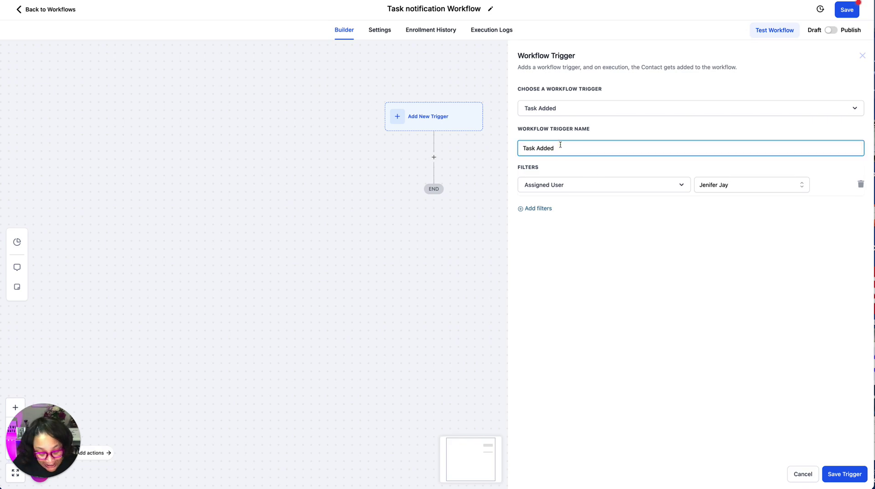
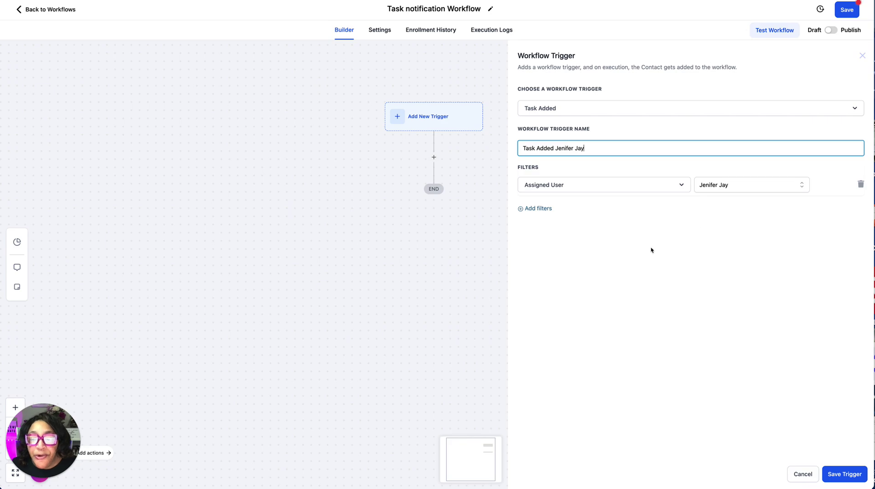
click(846, 474)
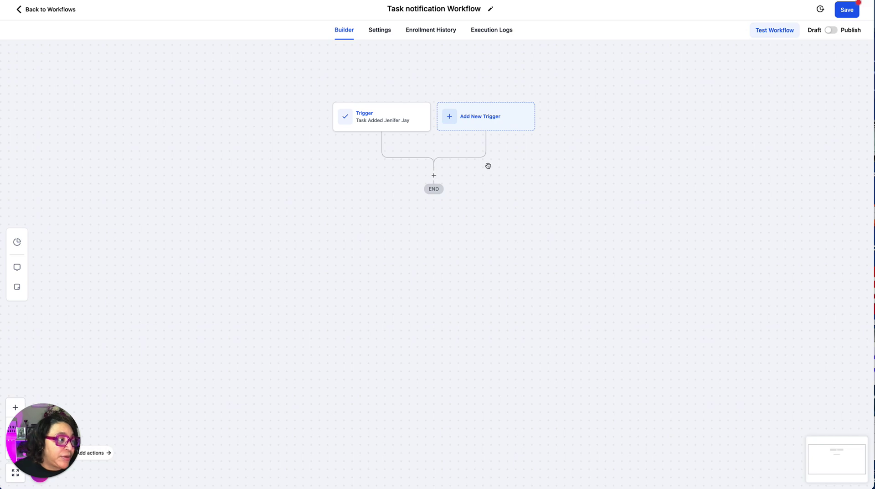
Recheck the trigger's Assigned User filter, trying other entries before keeping the first user.
click(391, 115)
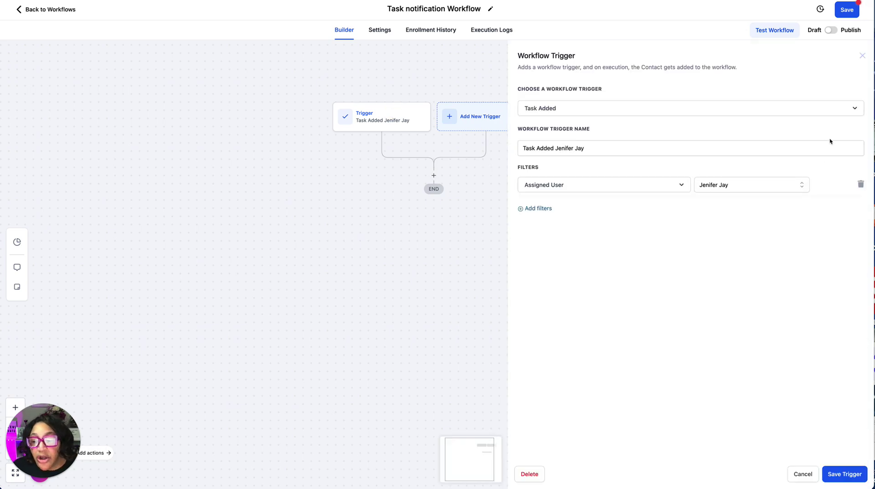
click(771, 185)
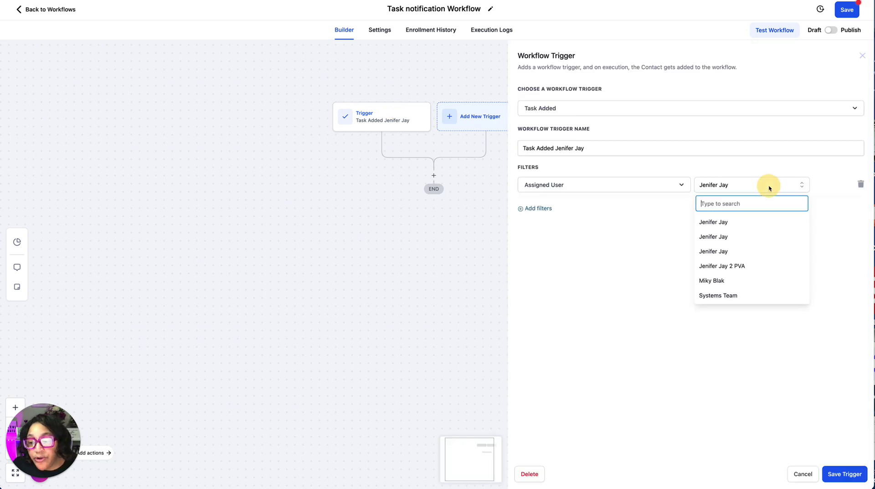
click(727, 237)
click(746, 188)
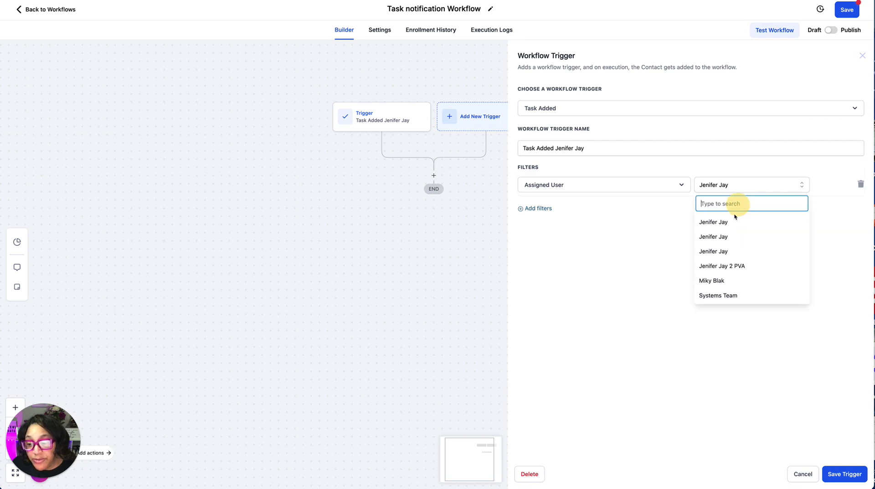
click(724, 265)
click(759, 187)
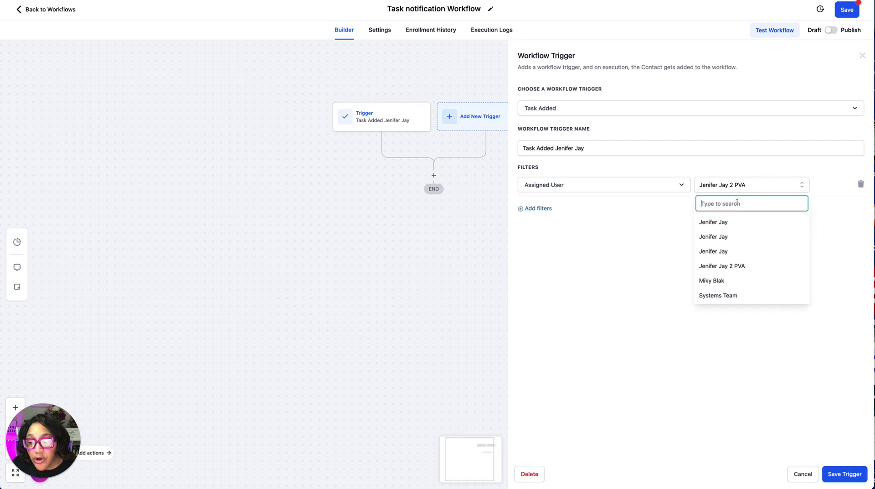
click(728, 221)
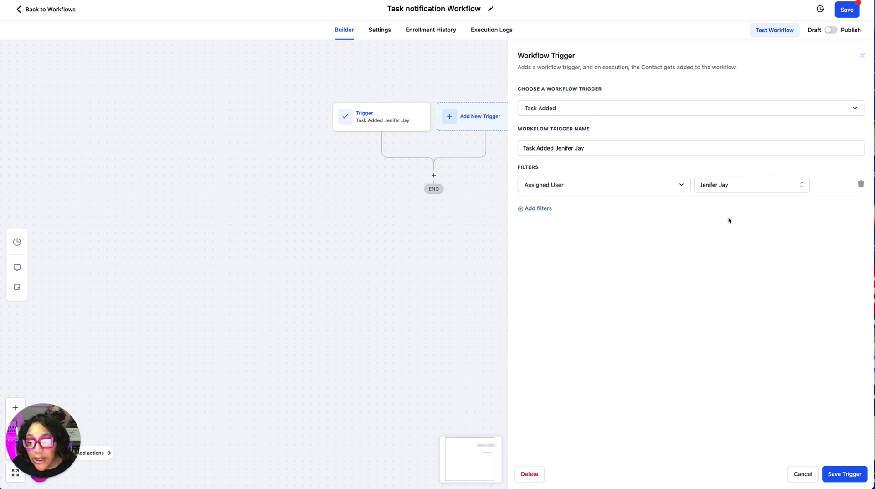
Save the first trigger and add a second Task Added trigger filtered to the PVA user.
click(834, 474)
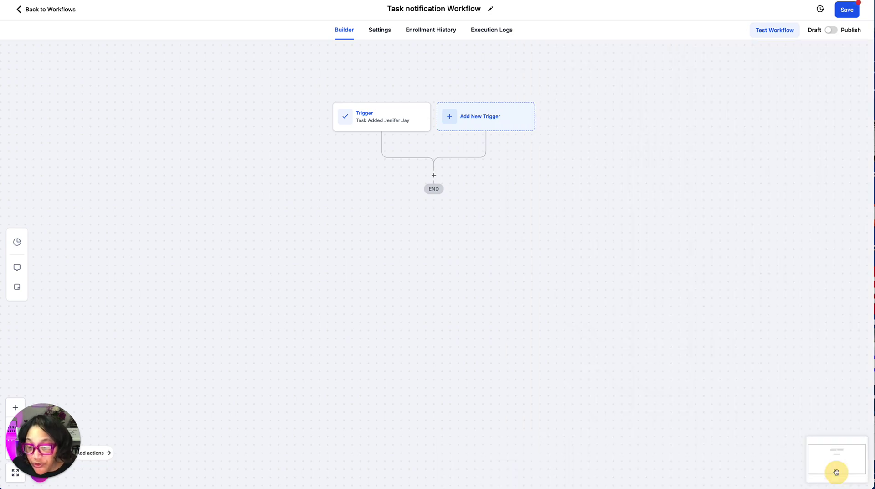
click(477, 117)
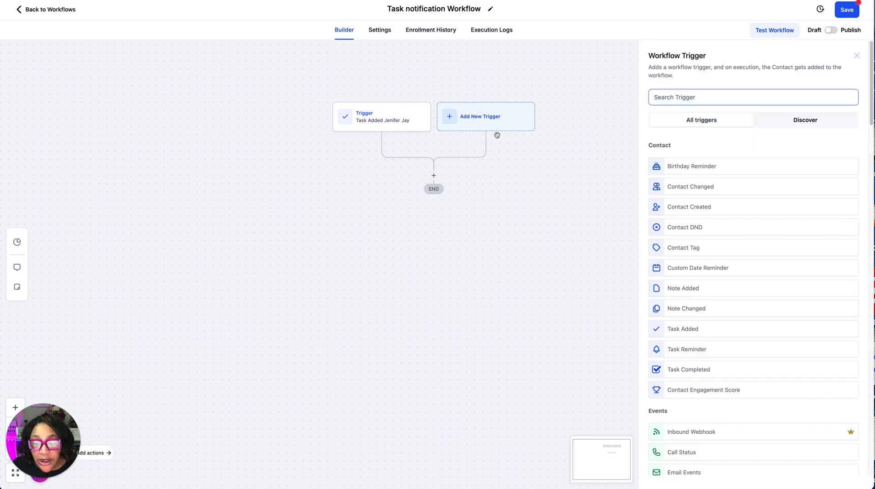
click(690, 330)
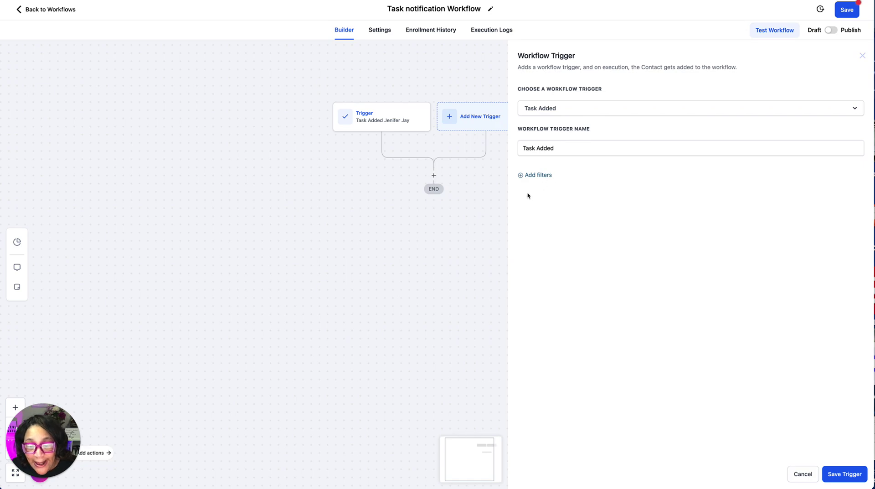
click(536, 175)
click(539, 185)
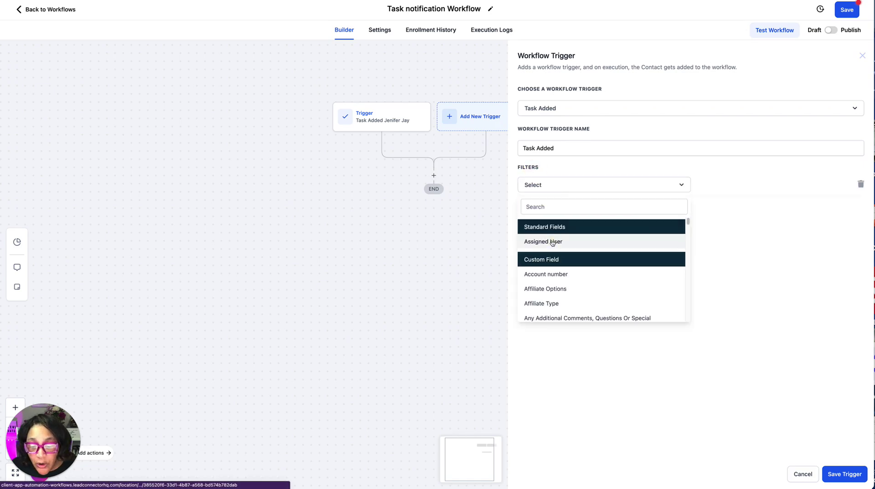
click(553, 242)
click(712, 183)
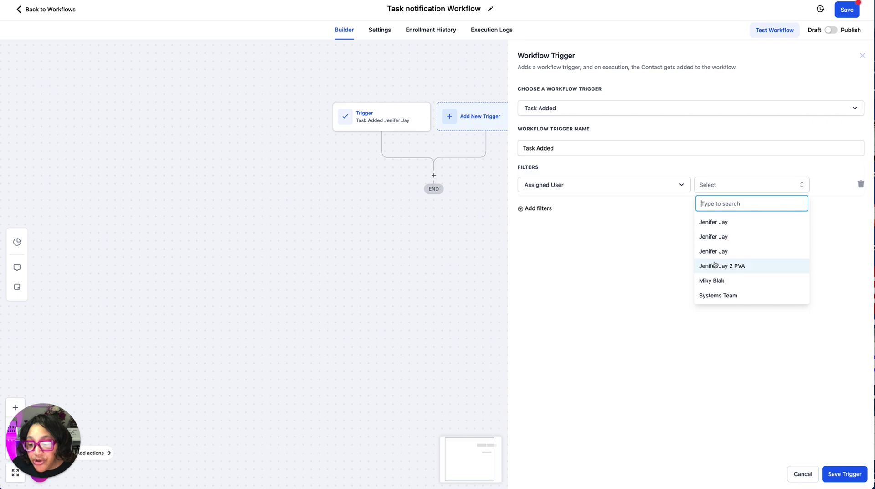
click(735, 266)
Append the user's name to the second trigger's name, save it, and save the workflow.
click(601, 152)
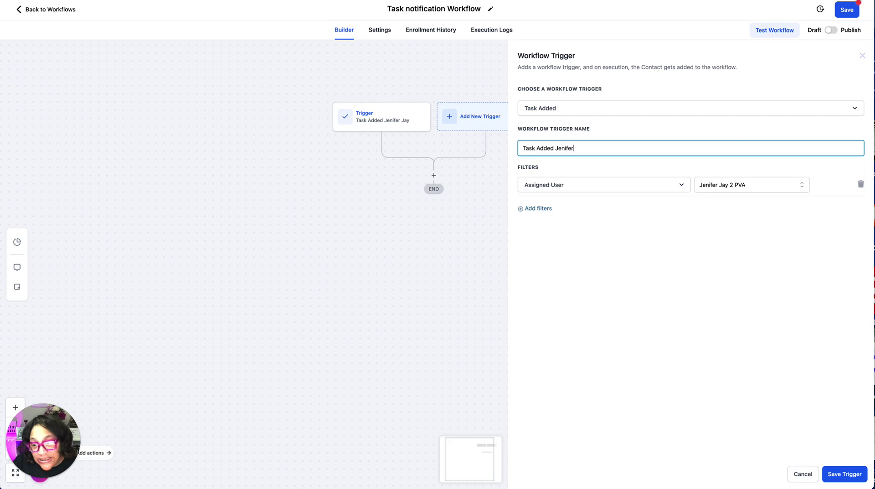
text(Jay PVA)
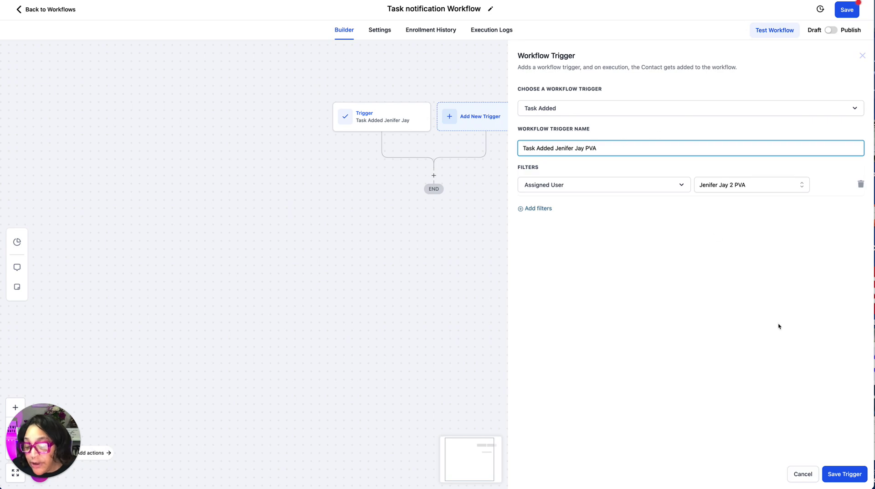
click(843, 474)
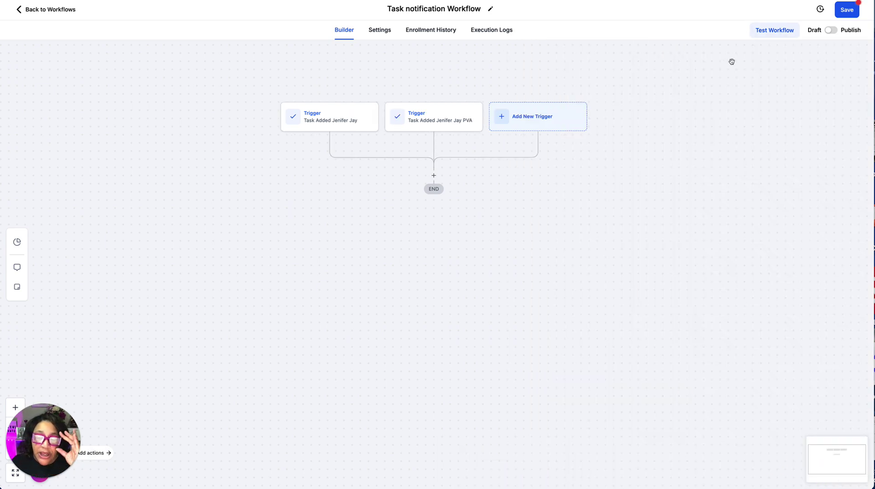
click(849, 11)
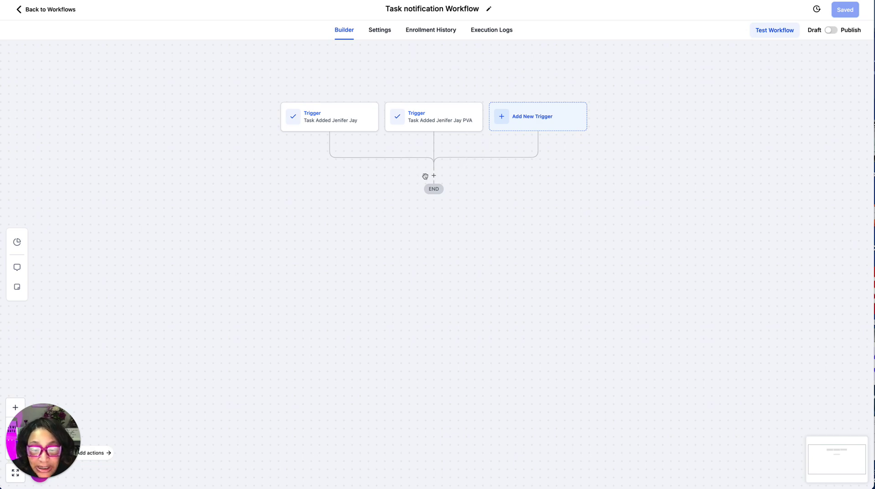
Add an If / Else condition step after the two Task Added triggers.
click(434, 176)
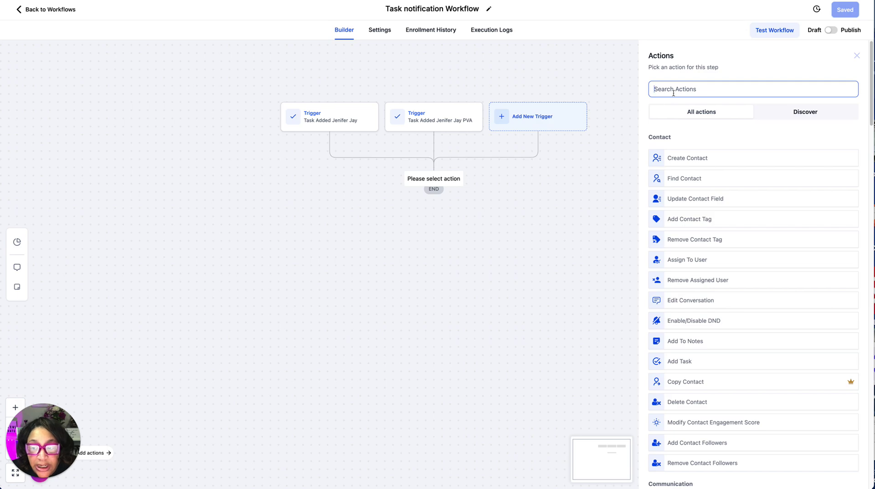
text(if)
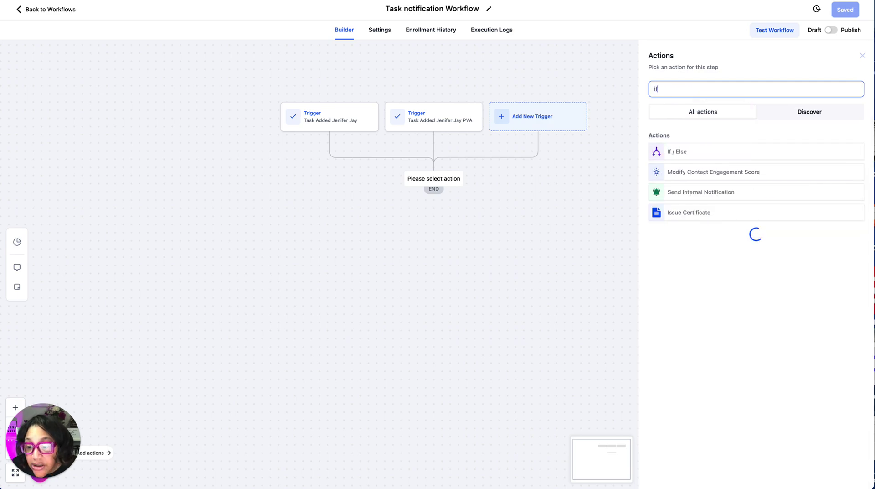
click(680, 153)
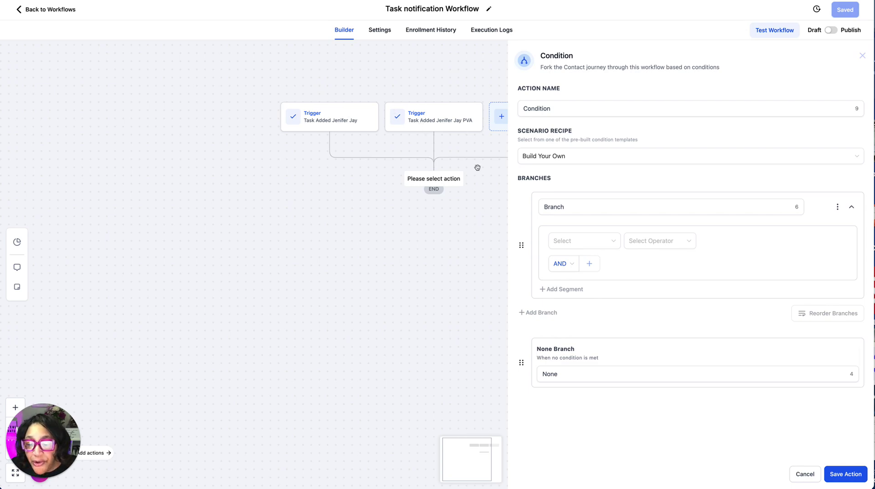
Set the first branch to Workflow Trigger Is the first Task Added trigger and rename it to the team member's name.
click(632, 207)
click(572, 245)
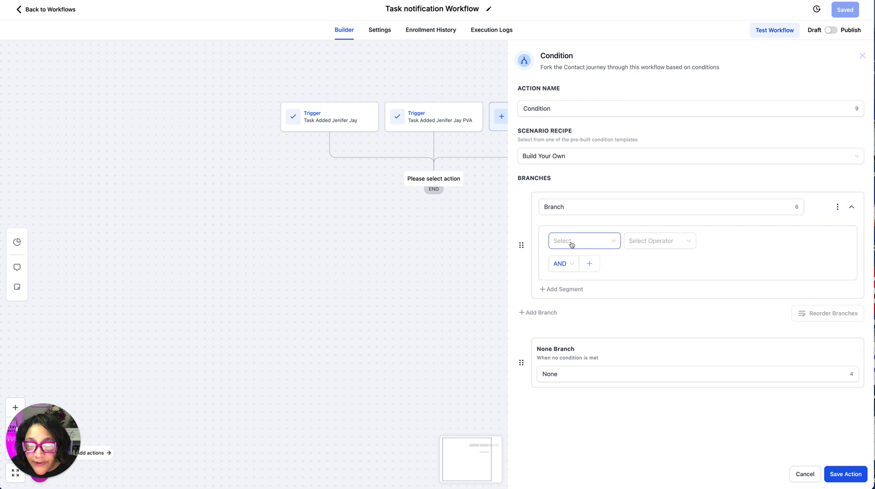
click(554, 205)
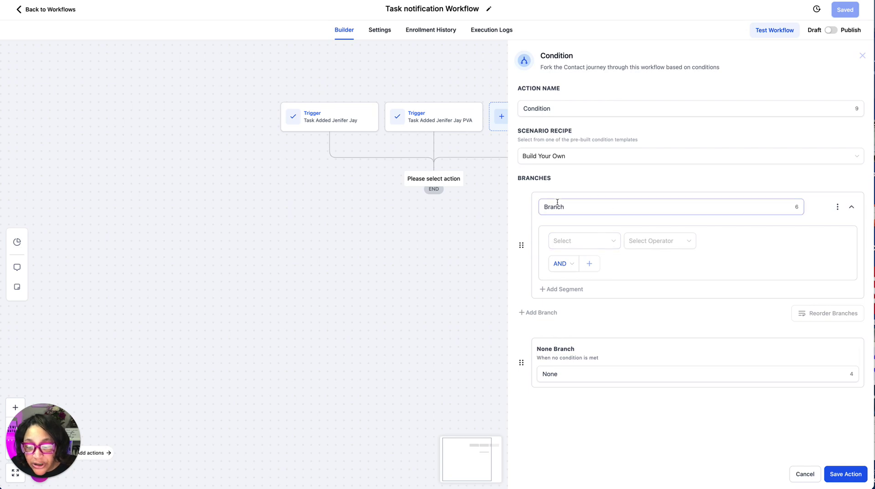
click(573, 240)
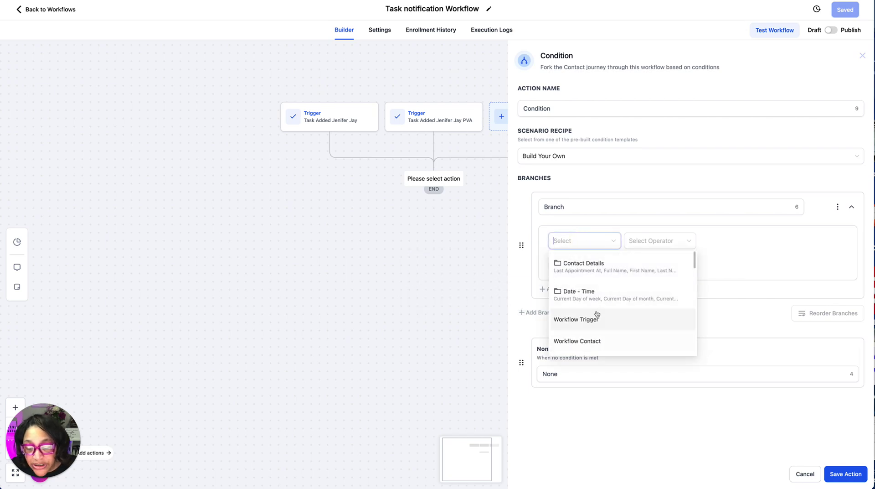
click(594, 319)
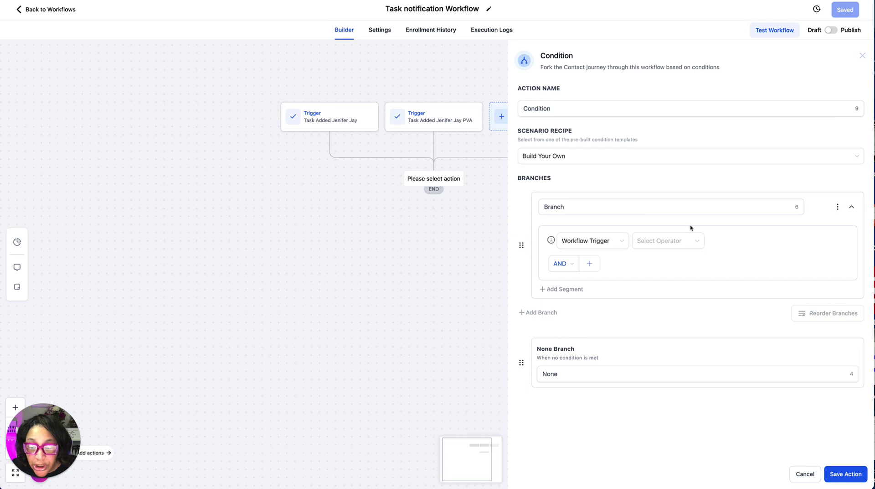
click(663, 239)
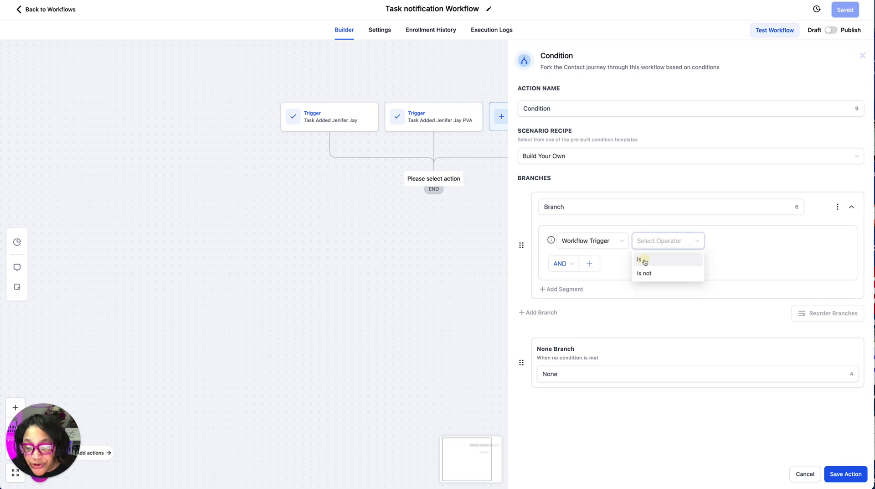
click(642, 259)
click(778, 242)
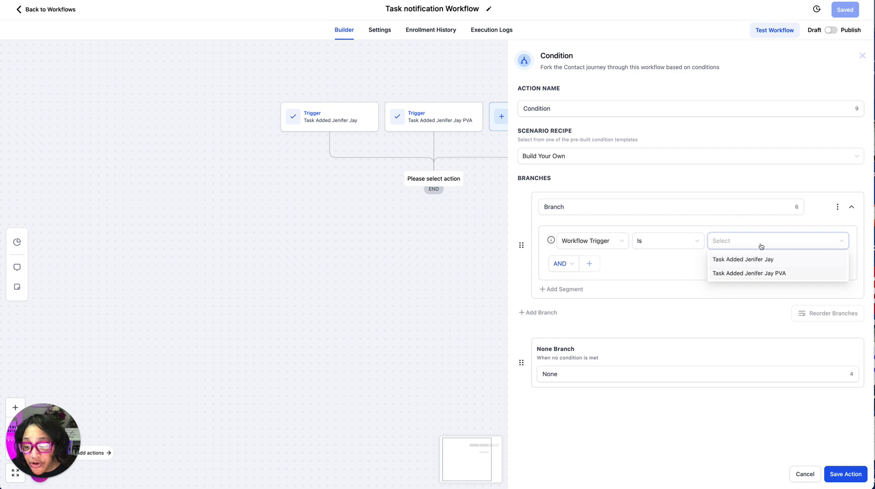
click(718, 258)
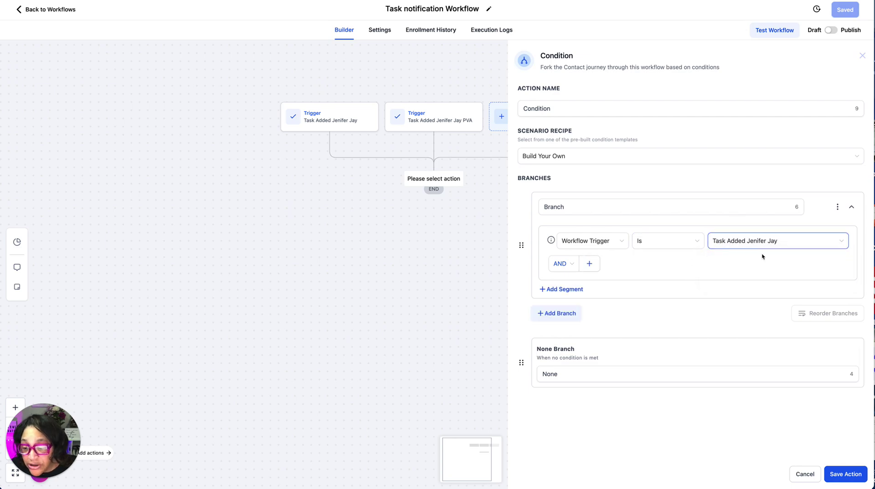
click(572, 211)
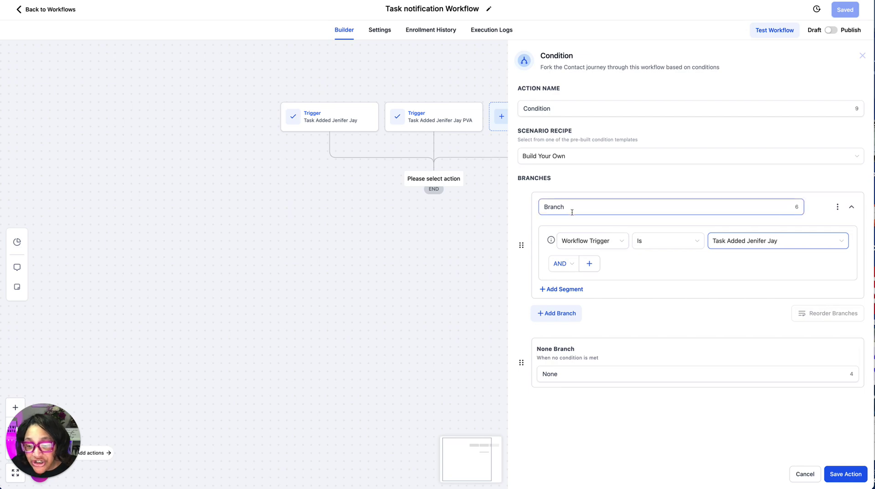
drag(574, 208, 506, 196)
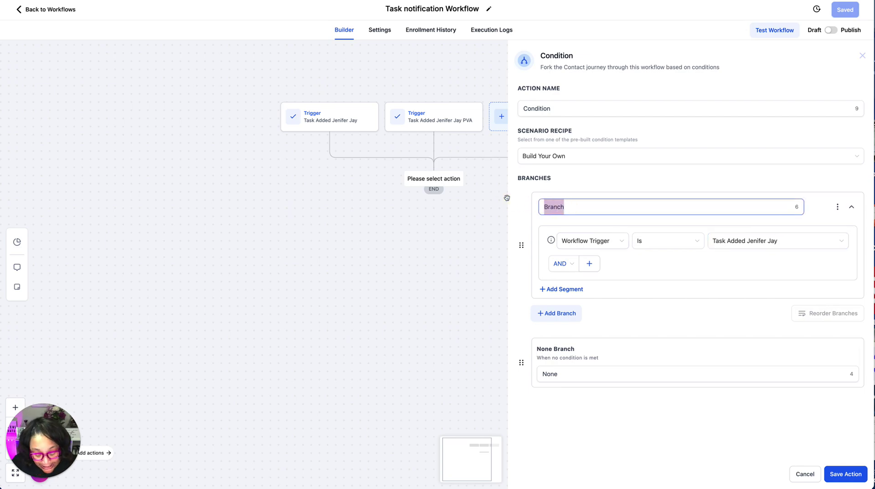
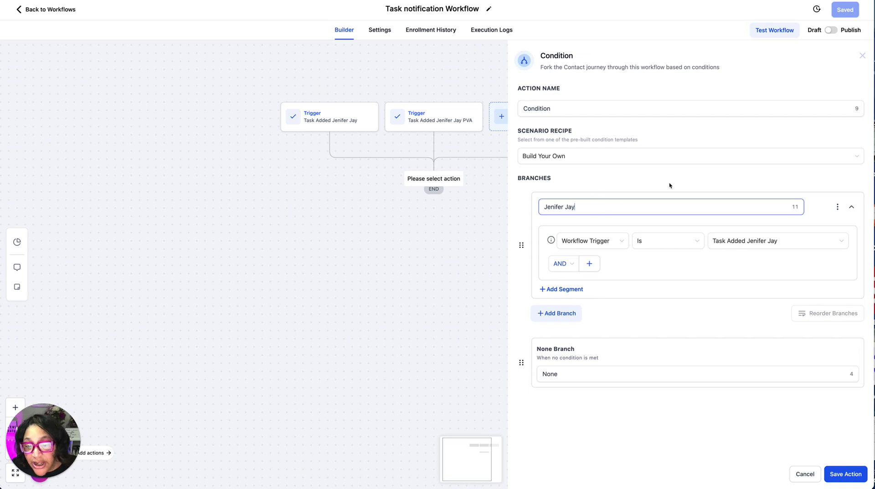
Add a second branch matching the PVA Task Added trigger, rename it to the team member's name, and save.
click(554, 314)
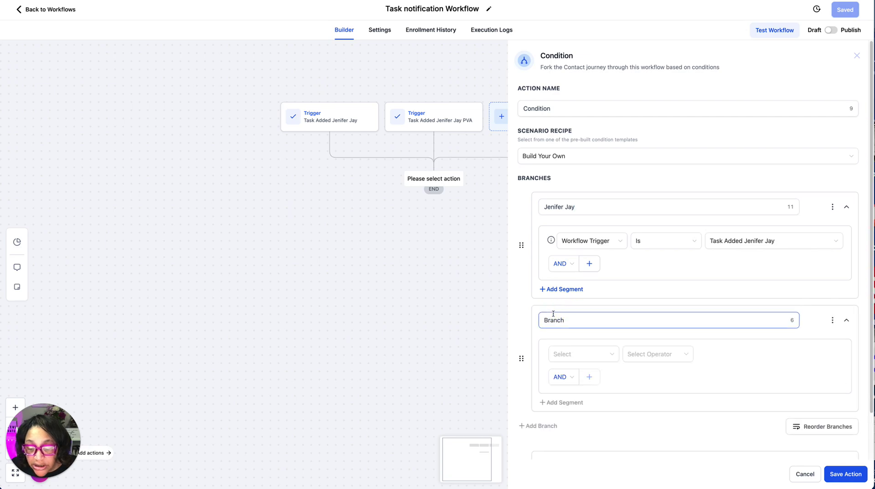
click(579, 353)
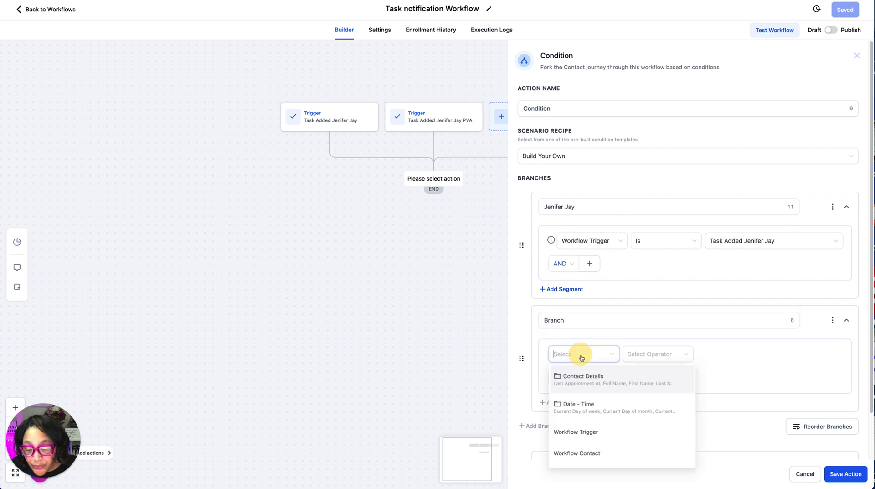
click(577, 432)
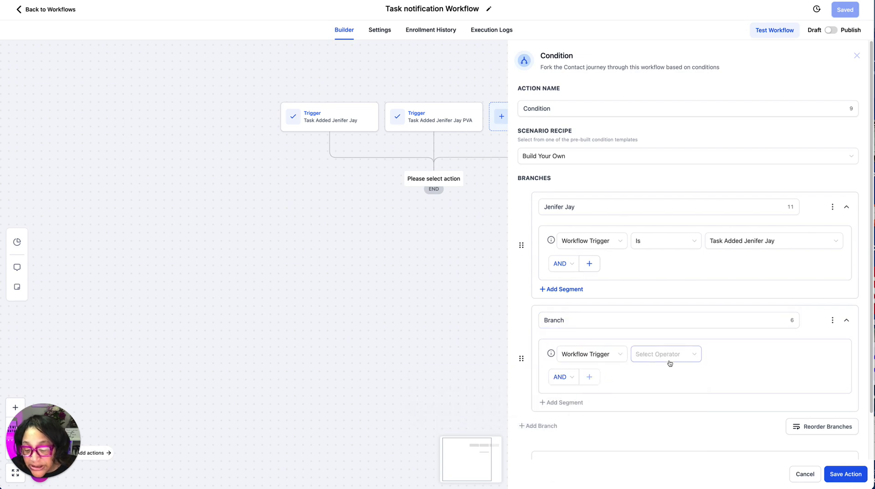
click(636, 361)
click(656, 372)
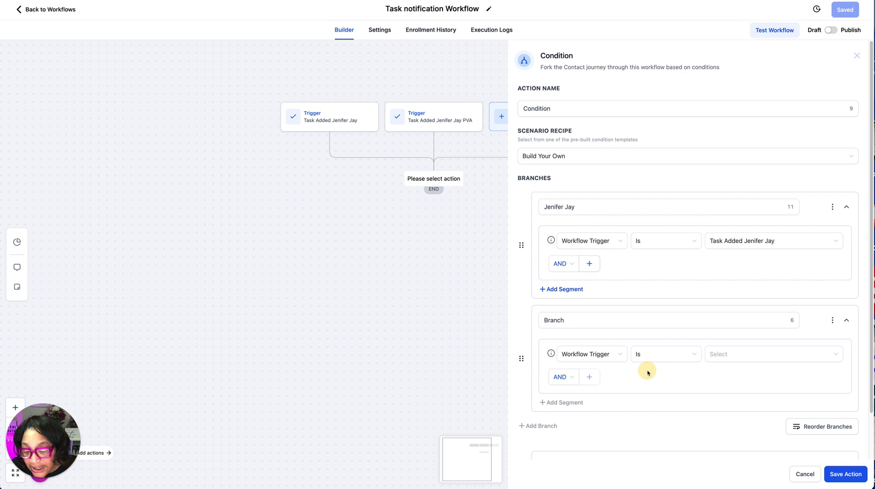
click(738, 353)
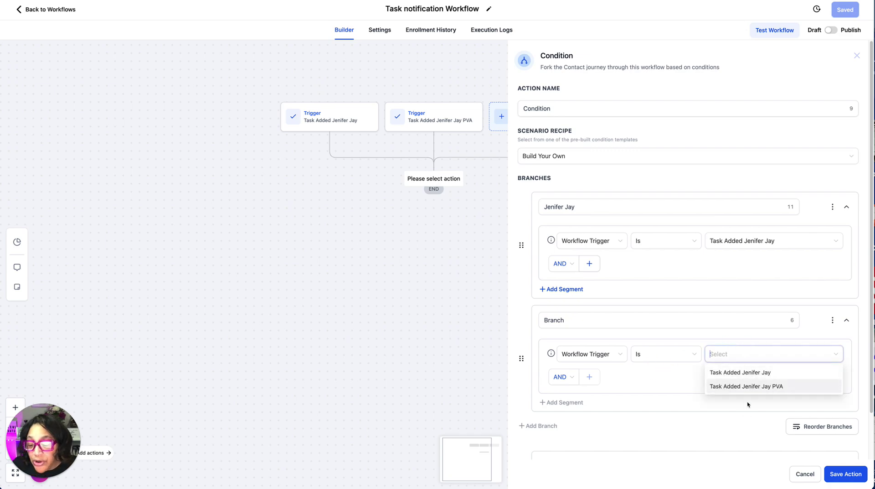
click(748, 386)
drag(600, 323, 515, 319)
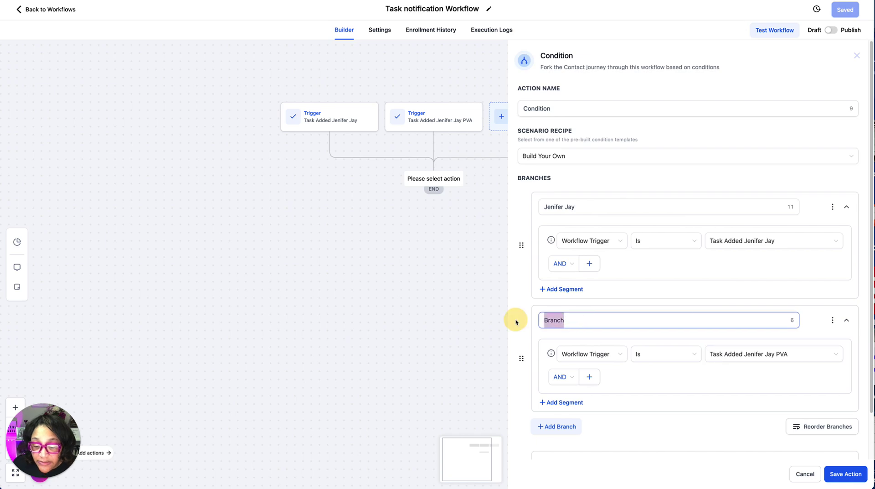
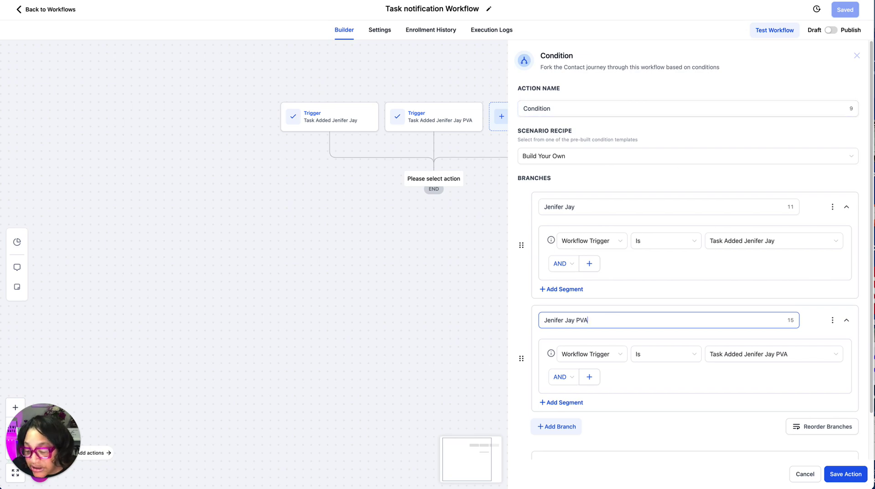
click(846, 474)
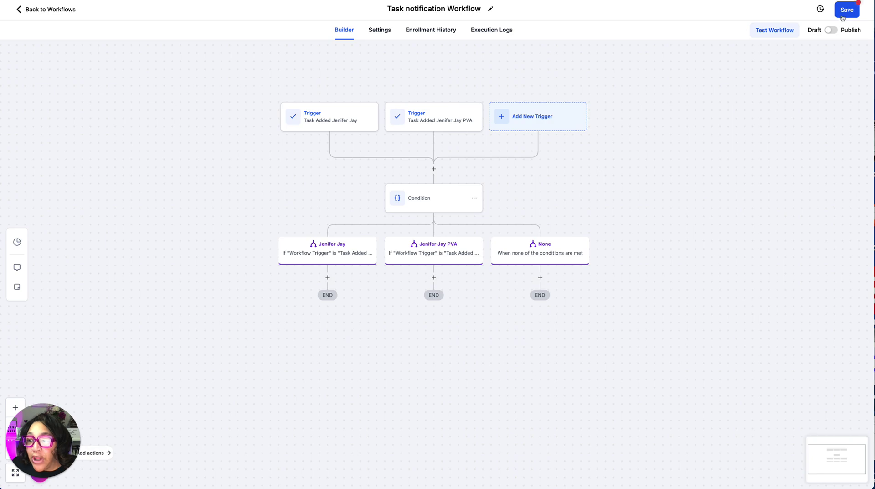
Save the workflow and add an Email-type Send Internal Notification under the first branch.
click(843, 17)
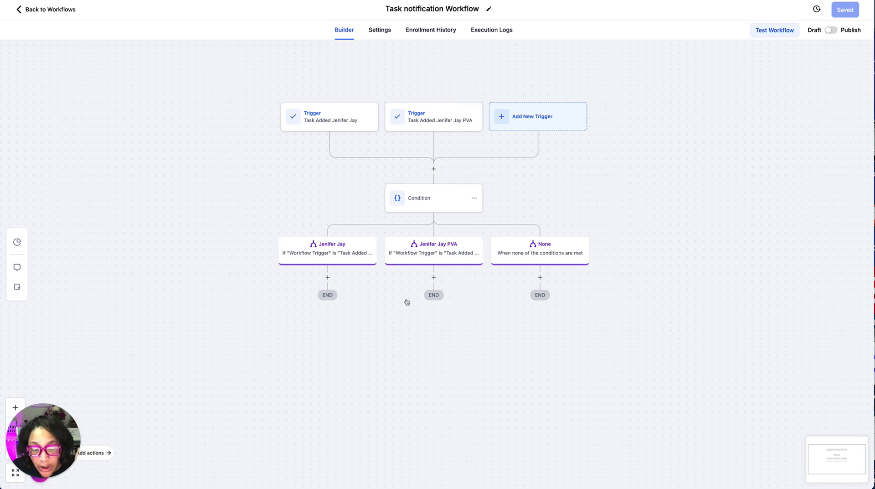
click(327, 277)
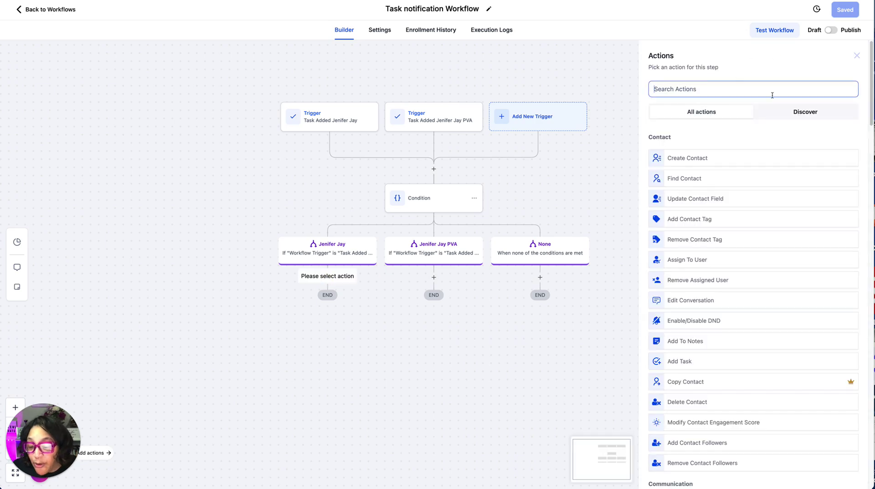
click(714, 89)
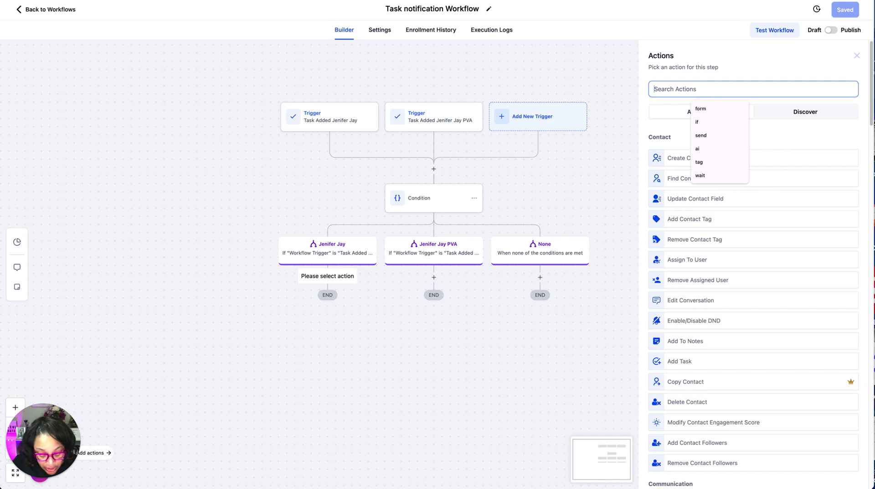
text(internal)
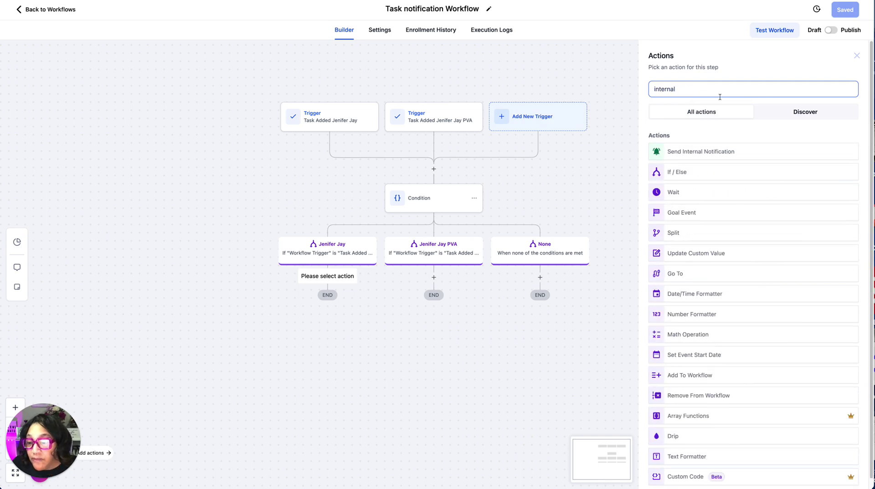
click(731, 152)
click(688, 140)
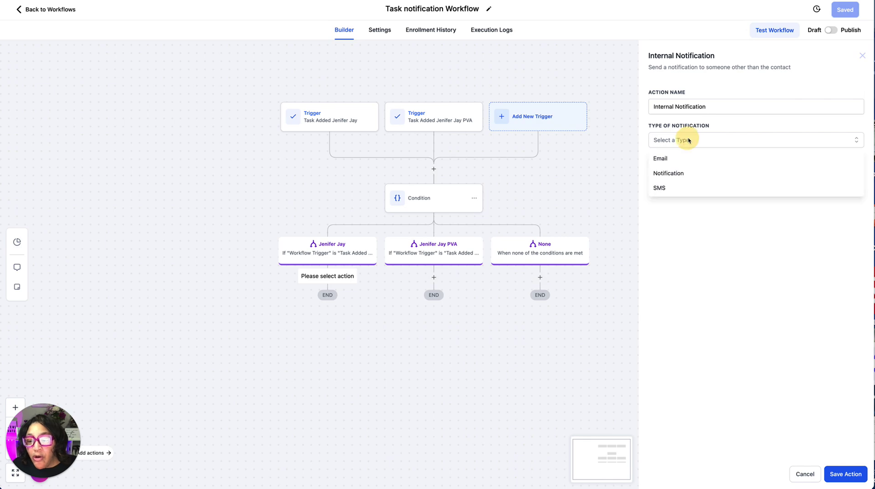
click(662, 163)
Set the email subject to 'New Task Added For' followed by the team member's name.
click(743, 182)
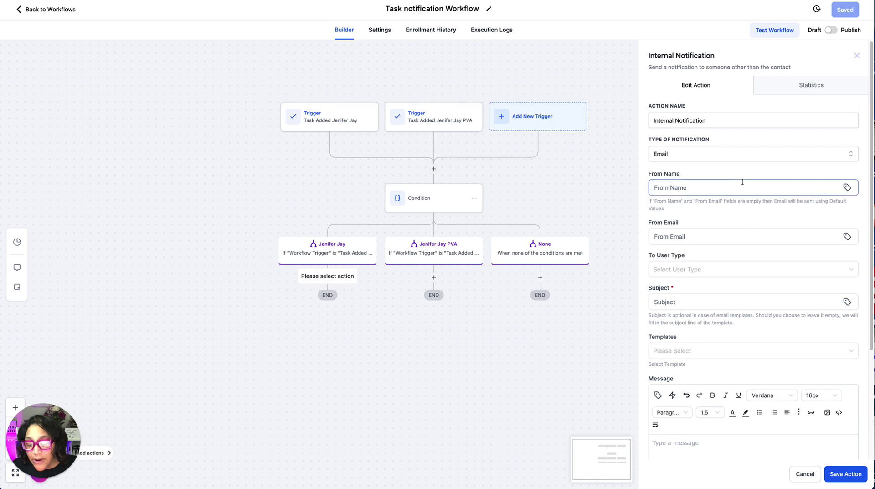
scroll(685, 163, down, 3)
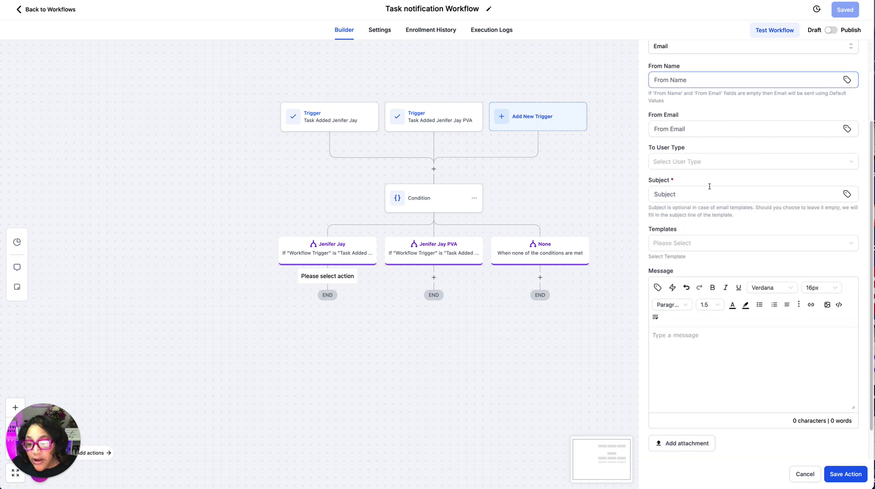
click(684, 160)
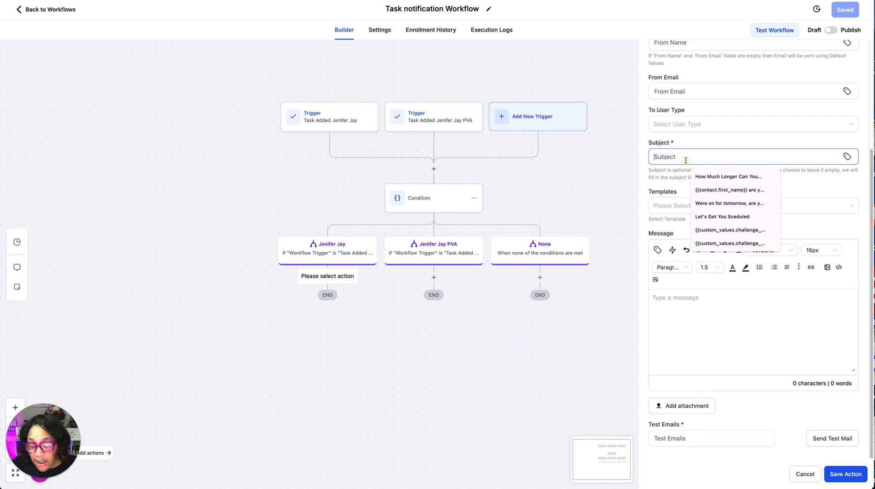
text(New )
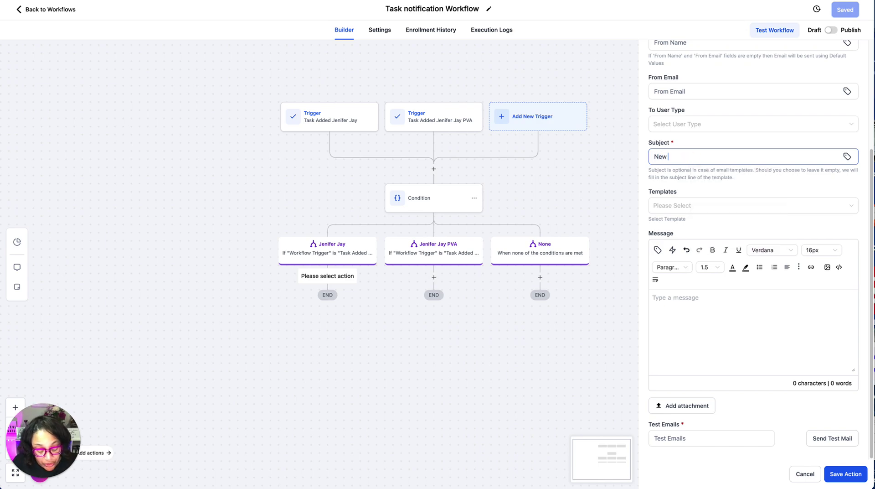
text(Task Add)
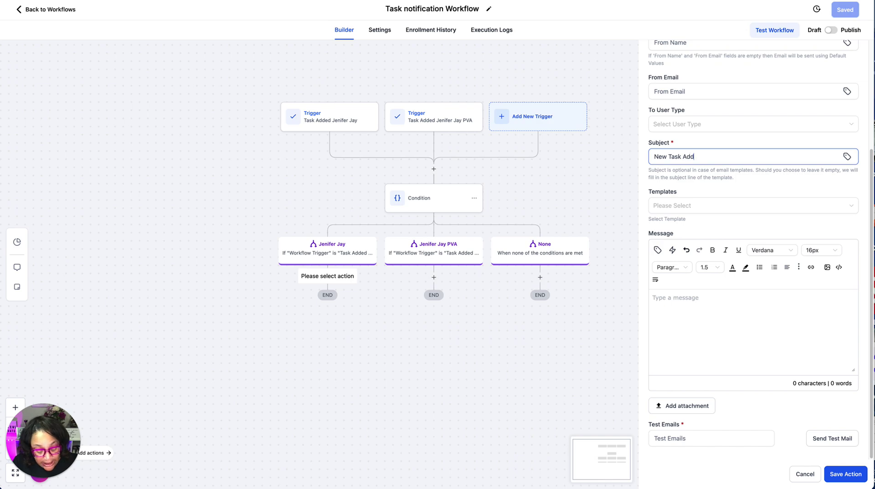
text(ed Fior)
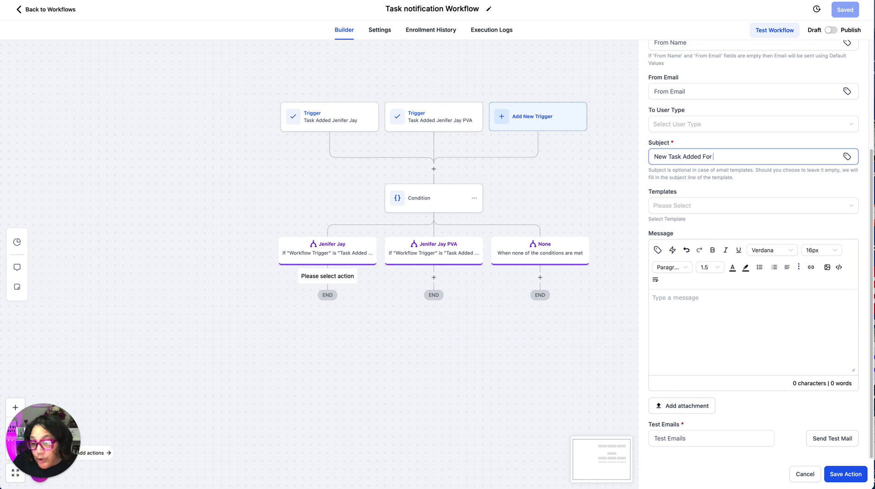
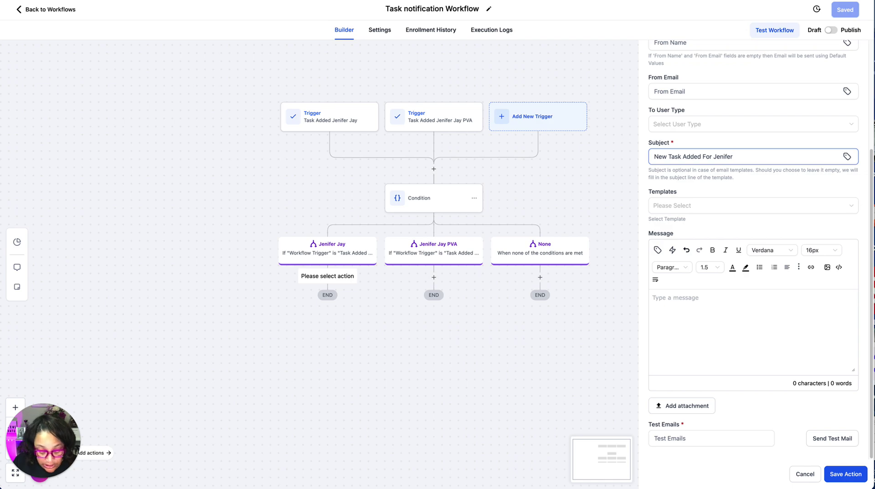
Write the message 'Hey you have a new task. Please go to the Tasks in contact/ tasks and review .'.
click(673, 300)
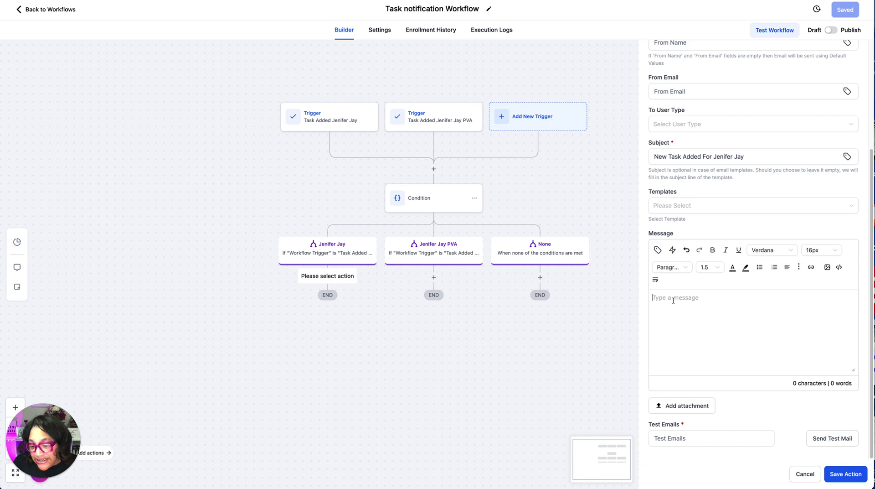
text(H)
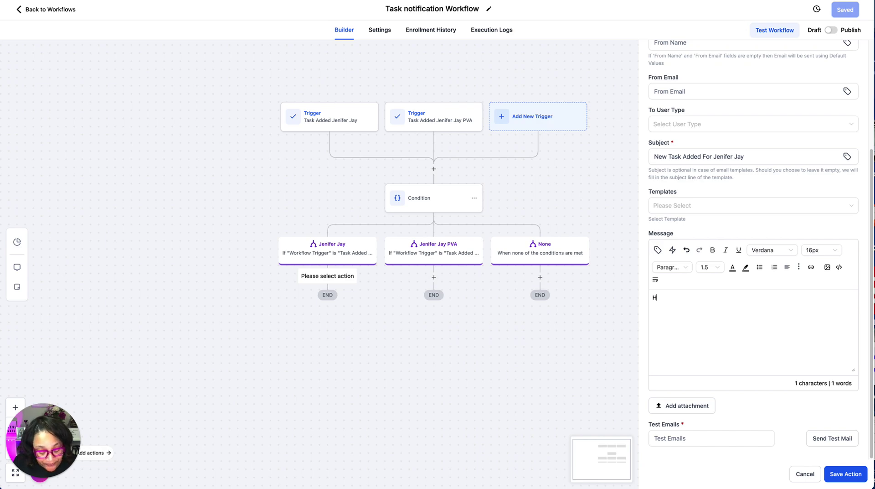
text(ey you)
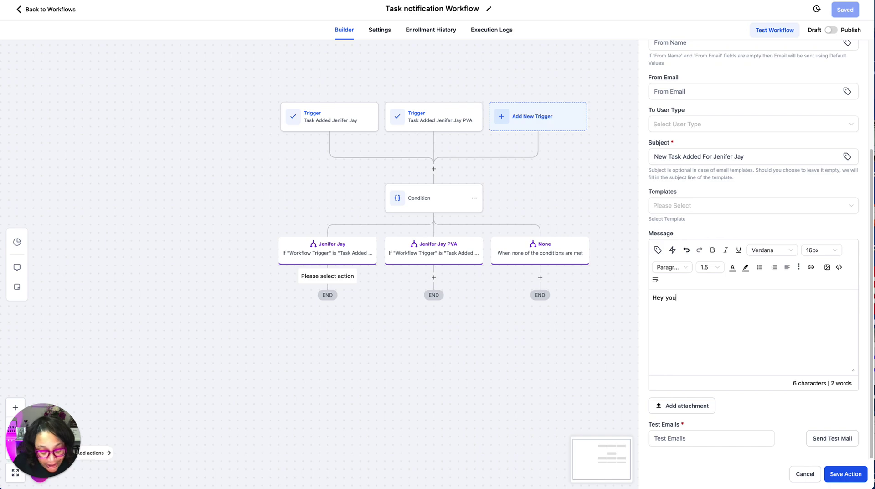
text( have a new task)
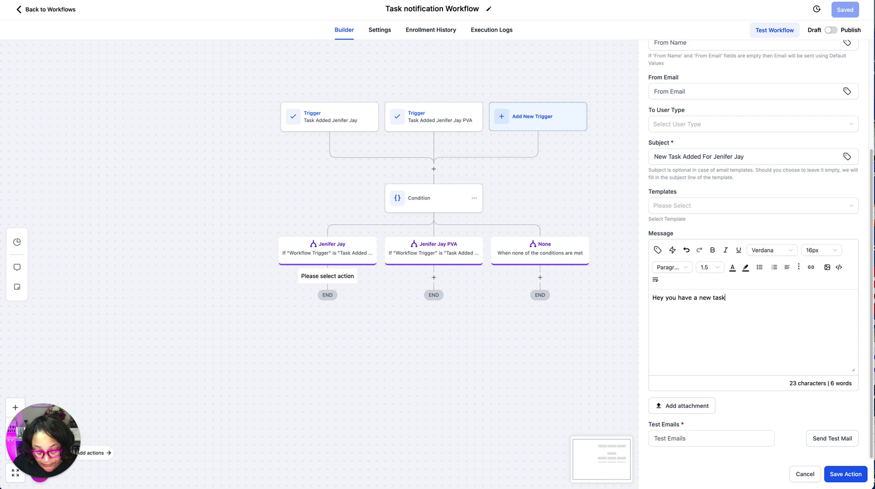
text(. Please )
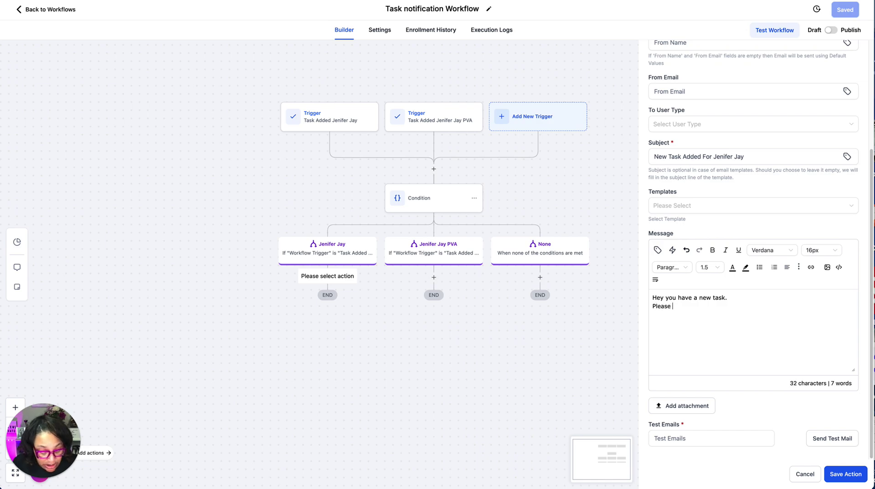
text(go to the T)
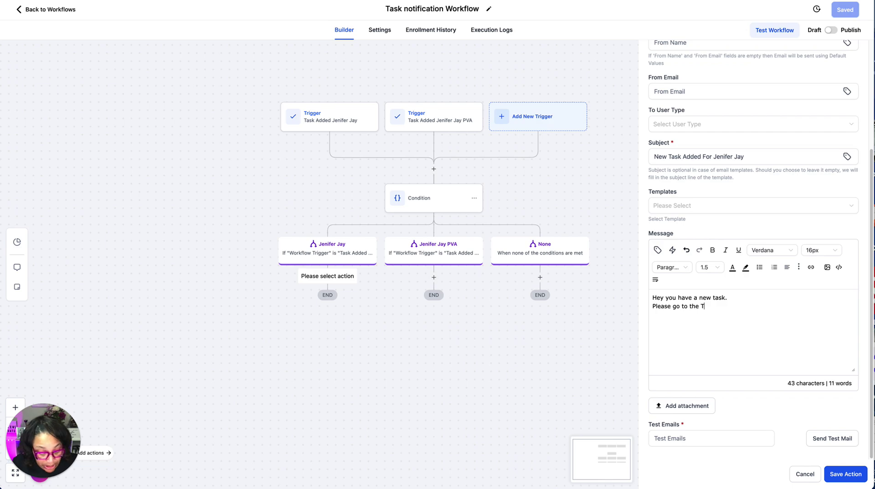
text(asks)
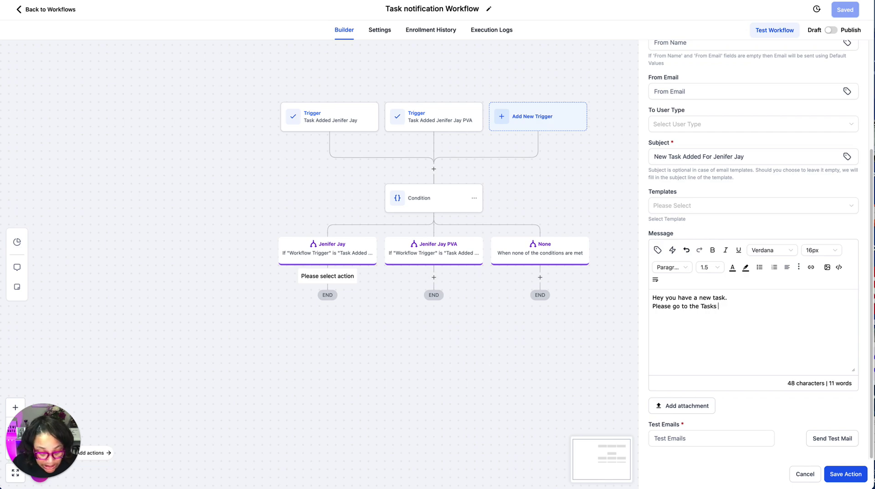
text( in )
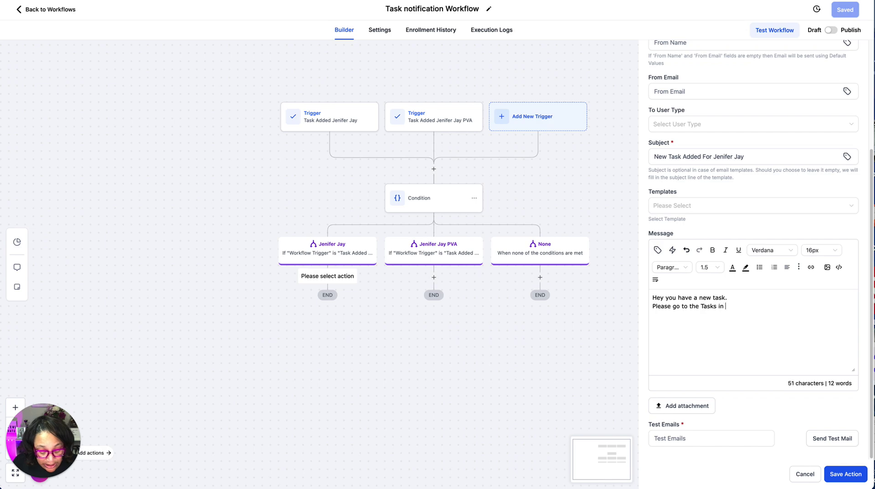
text(cont)
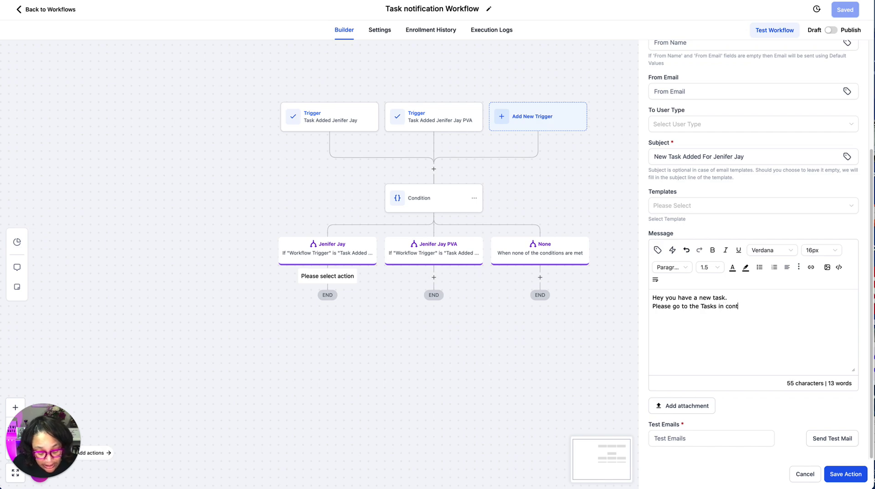
text(act/ tasks)
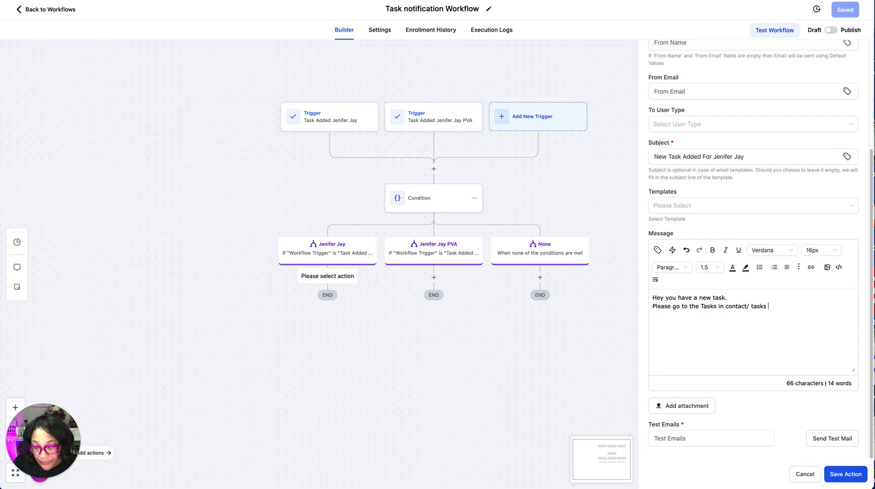
text(and revi)
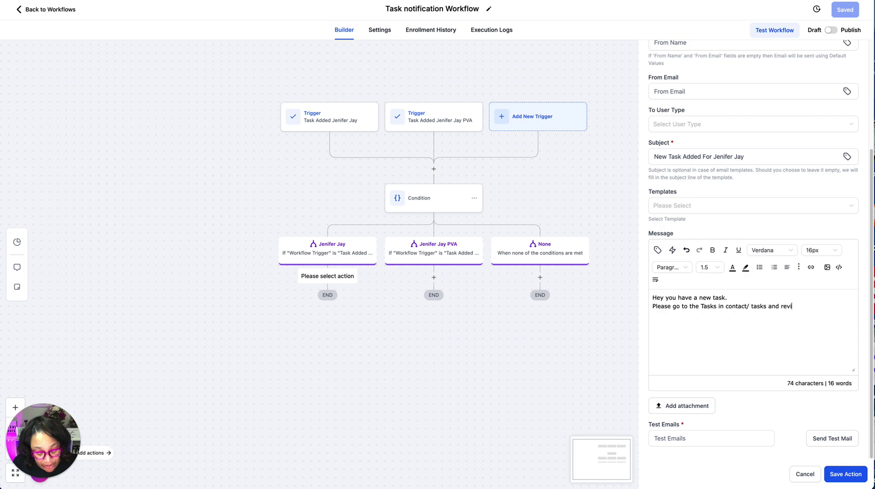
text(ew .)
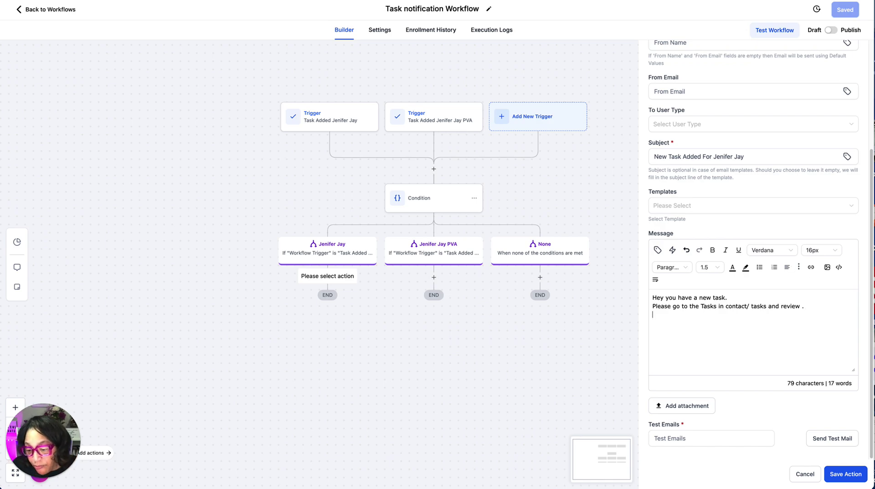
Insert the Task Due Date, Title and Description merge fields on separate lines of the message.
click(673, 251)
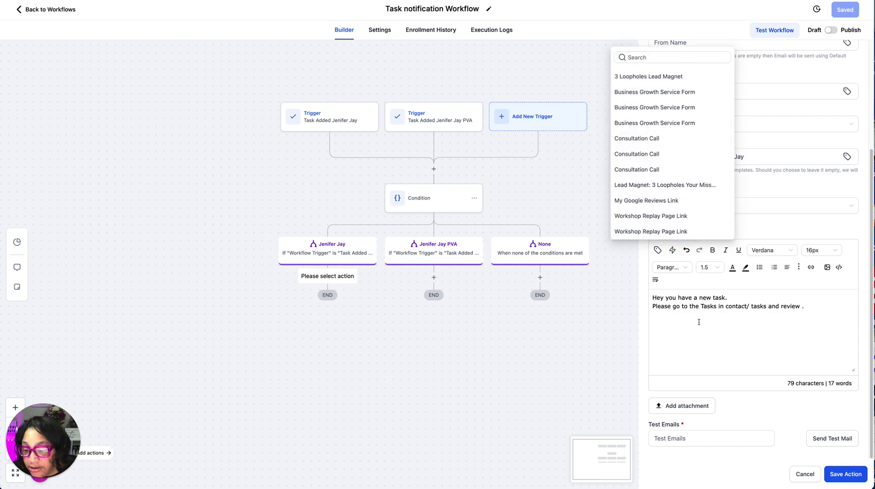
click(657, 250)
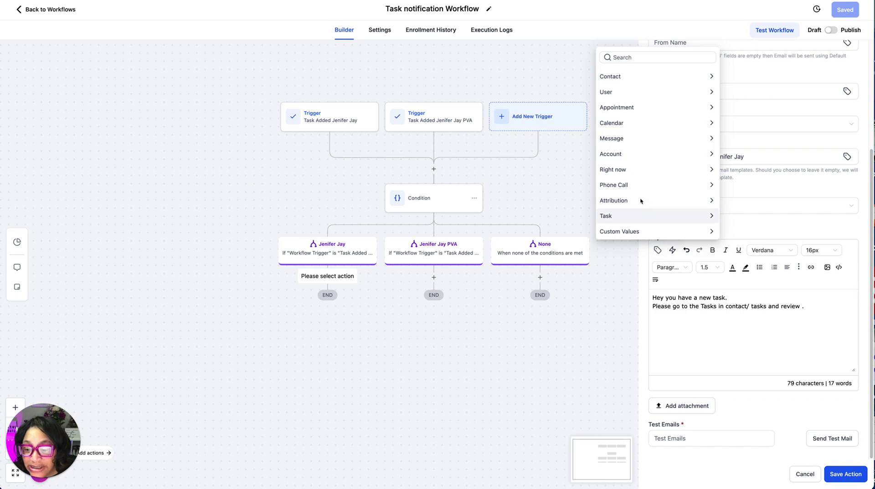
click(611, 216)
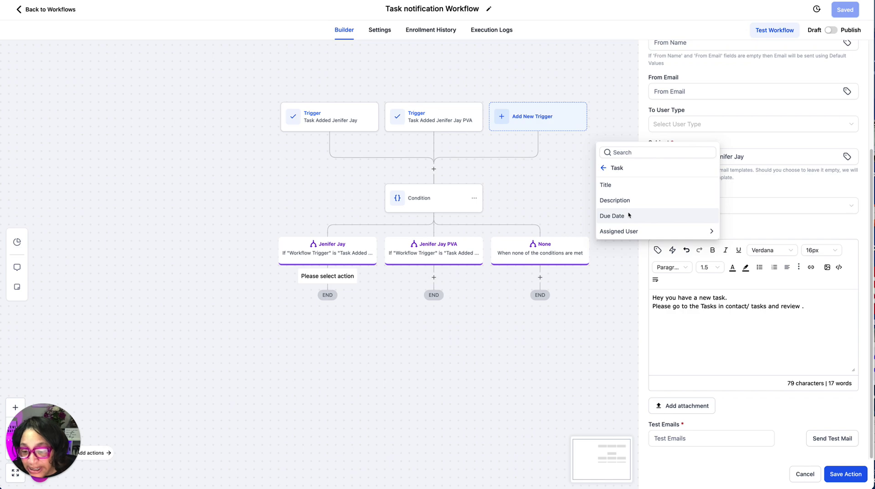
click(613, 216)
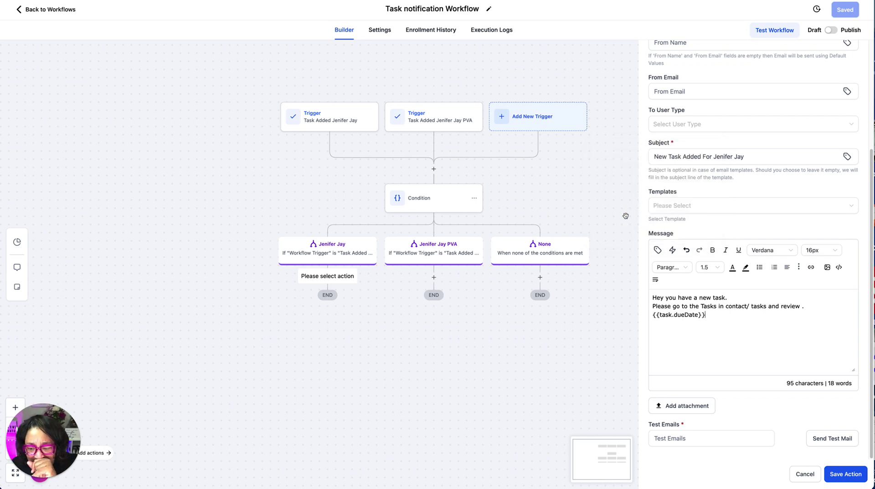
key(Return)
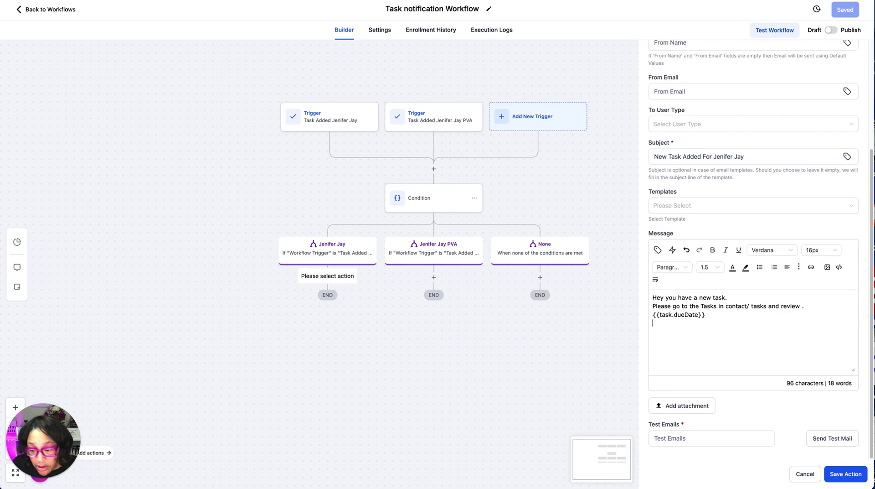
click(658, 250)
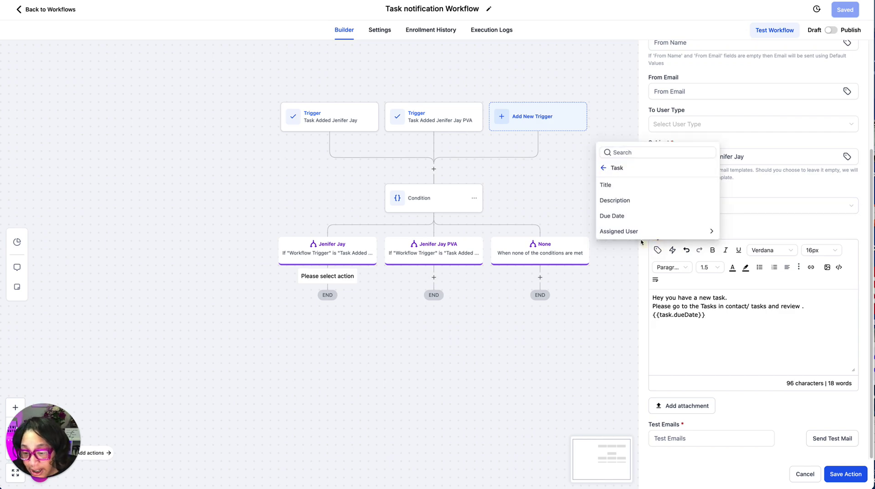
click(615, 185)
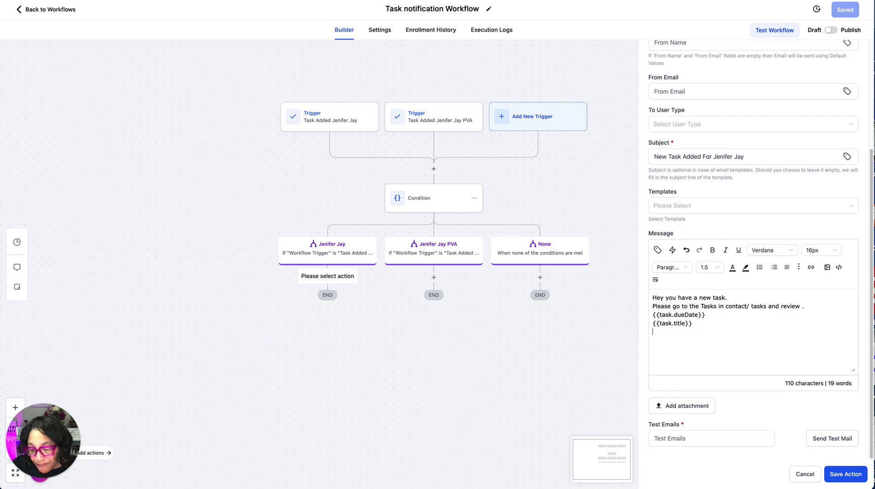
click(657, 250)
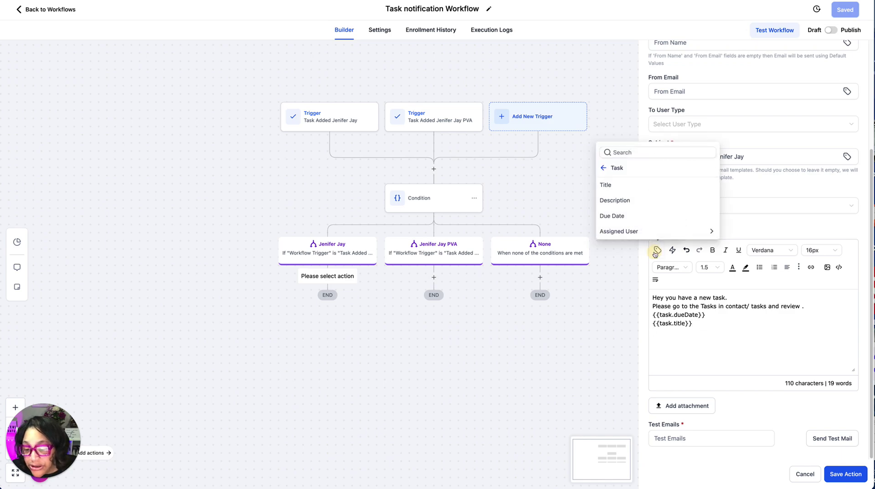
click(618, 200)
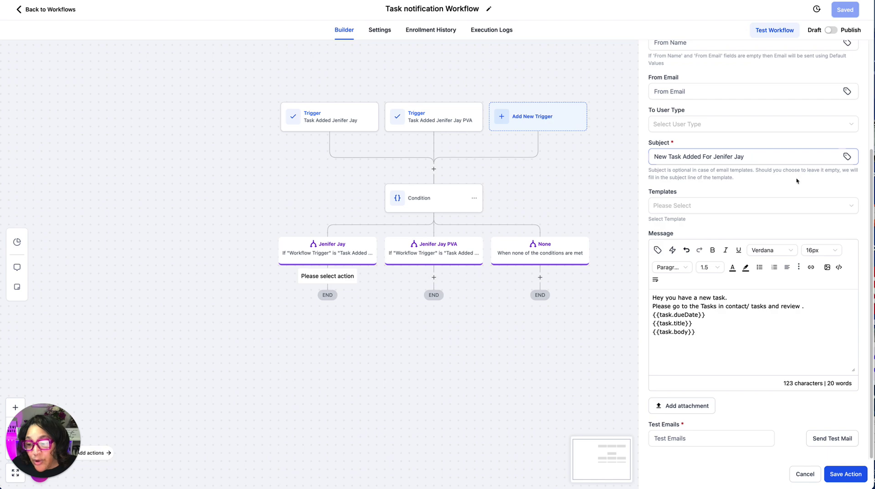
Append Right now date (month/day/year) and AM/PM time merge fields to the email subject.
click(760, 155)
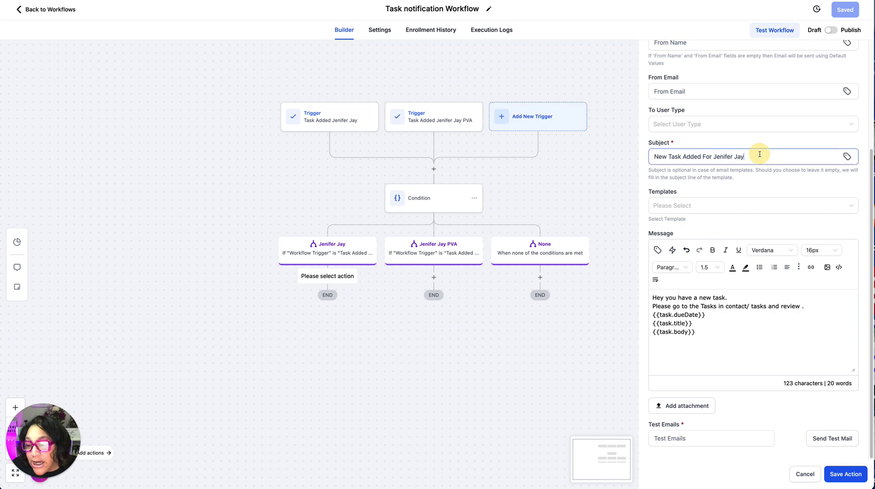
click(847, 156)
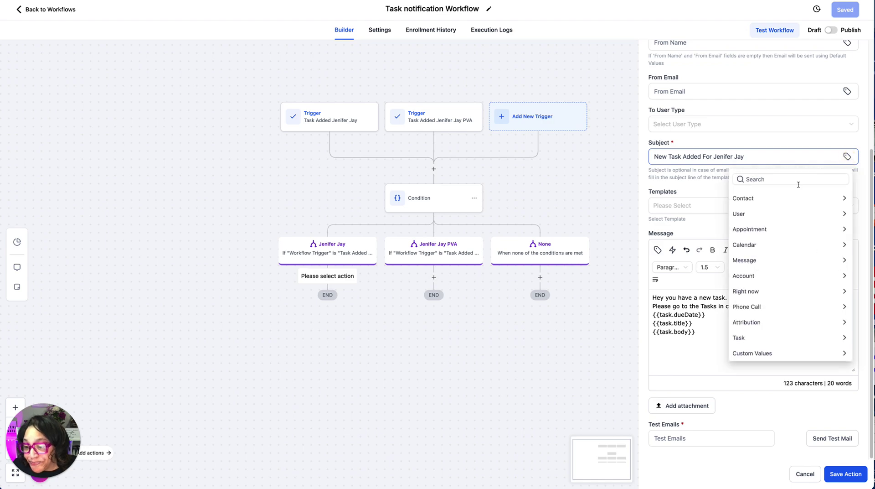
click(749, 291)
scroll(756, 300, down, 3)
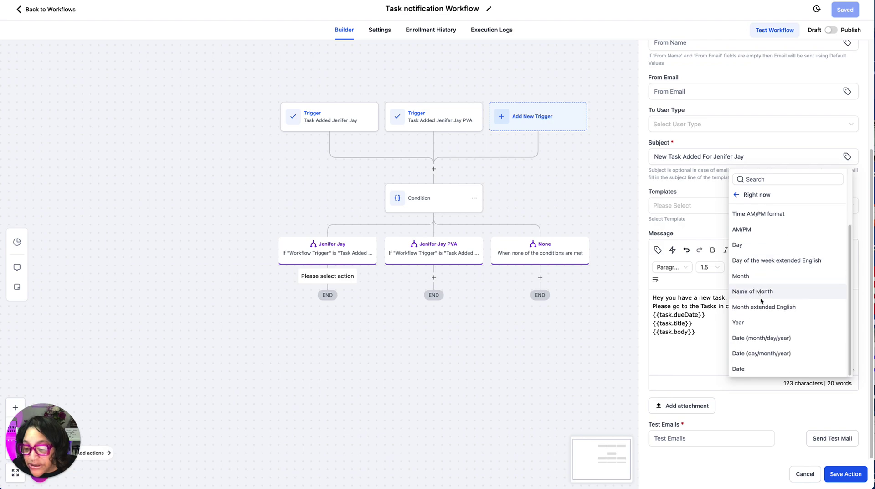
click(759, 337)
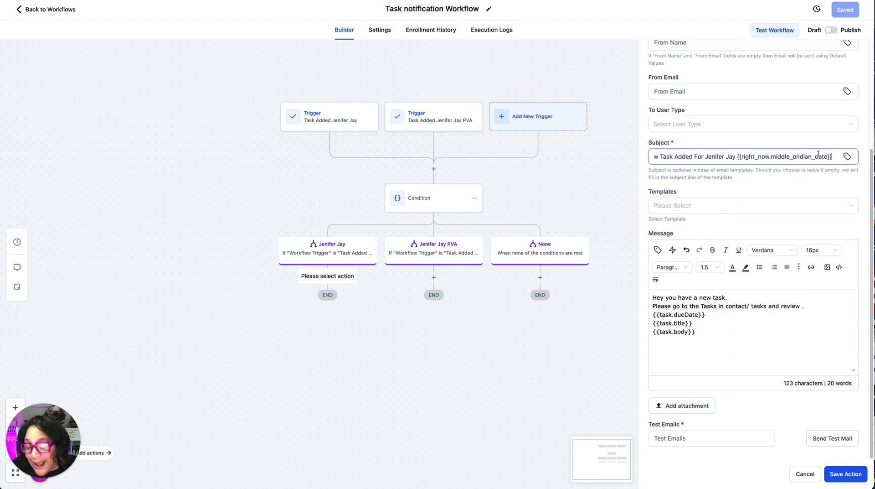
click(847, 157)
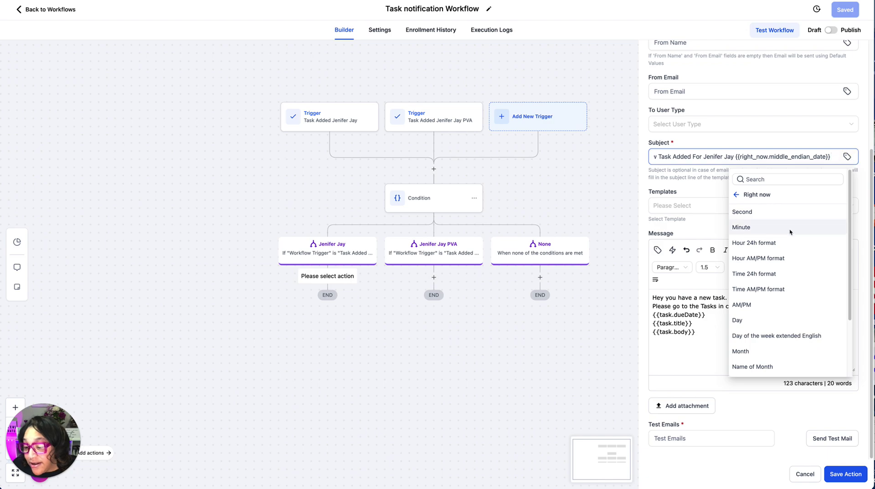
click(756, 289)
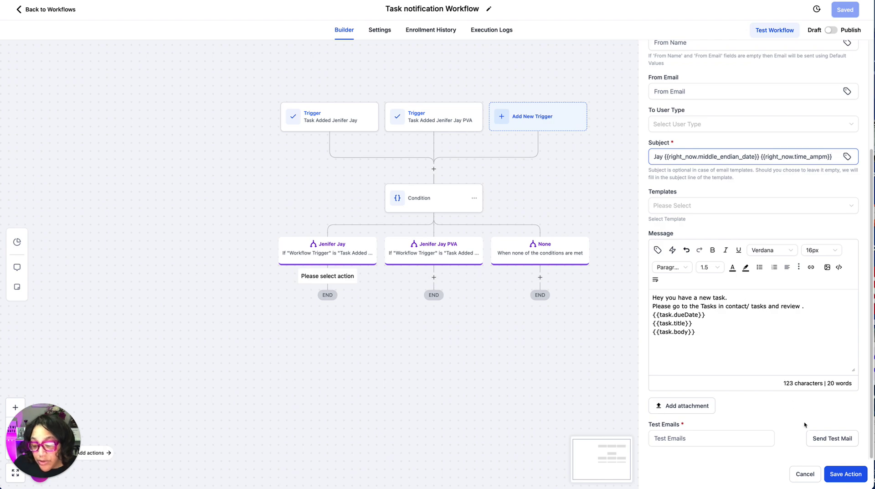
Send the notification to the Assigned User and save the email step.
click(844, 474)
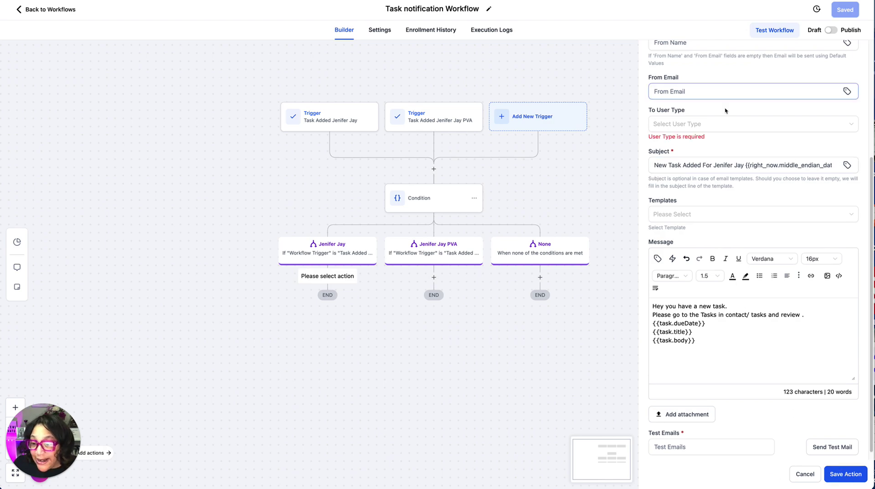
click(674, 125)
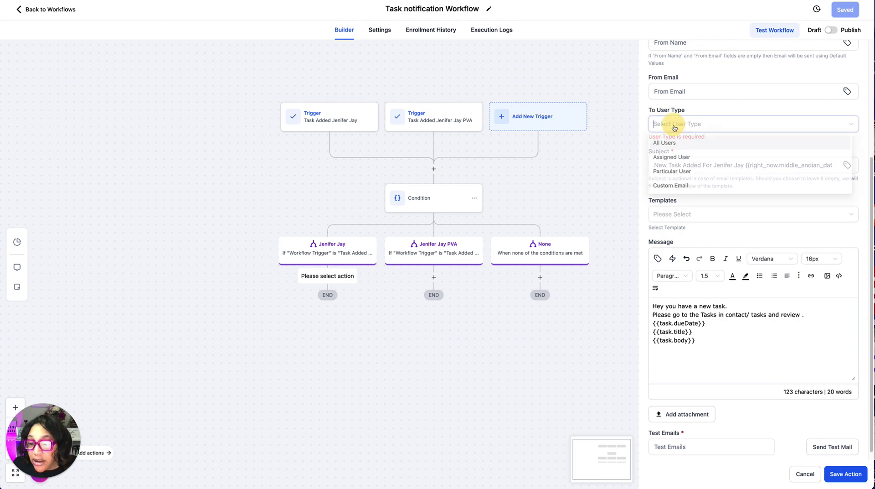
click(670, 158)
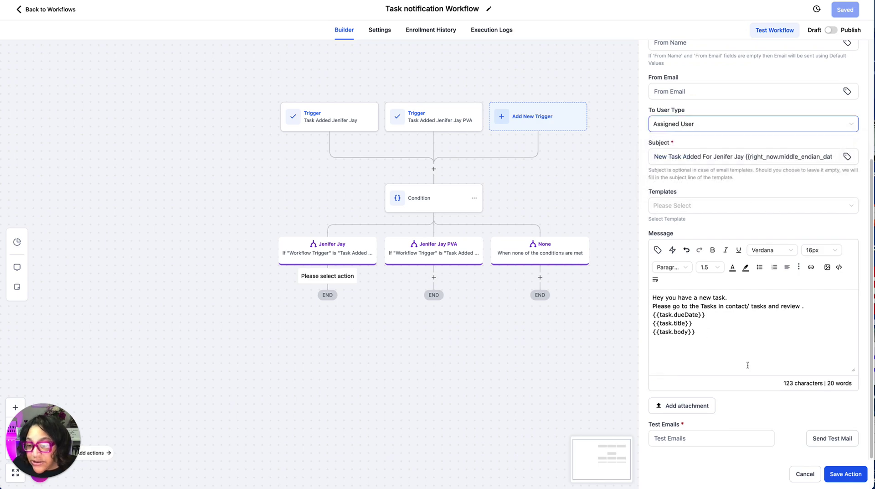
click(836, 476)
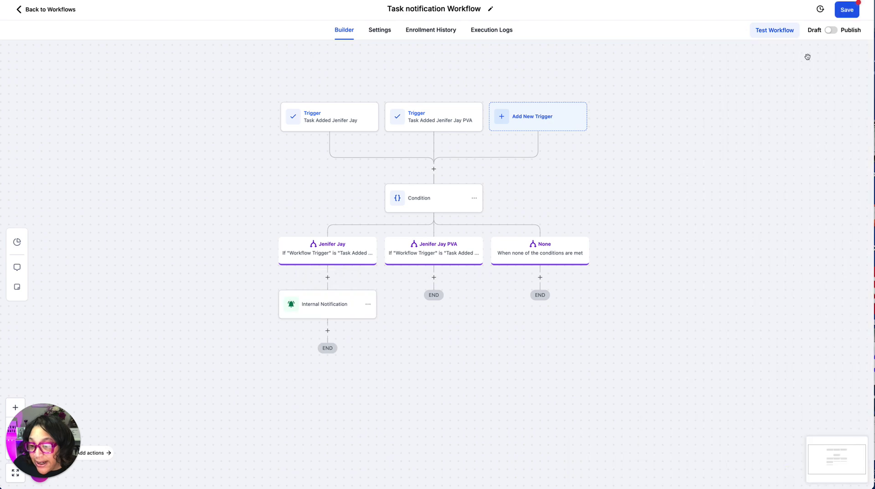
Save the workflow and rename the email step to 'Task Added Email Notification'.
click(846, 10)
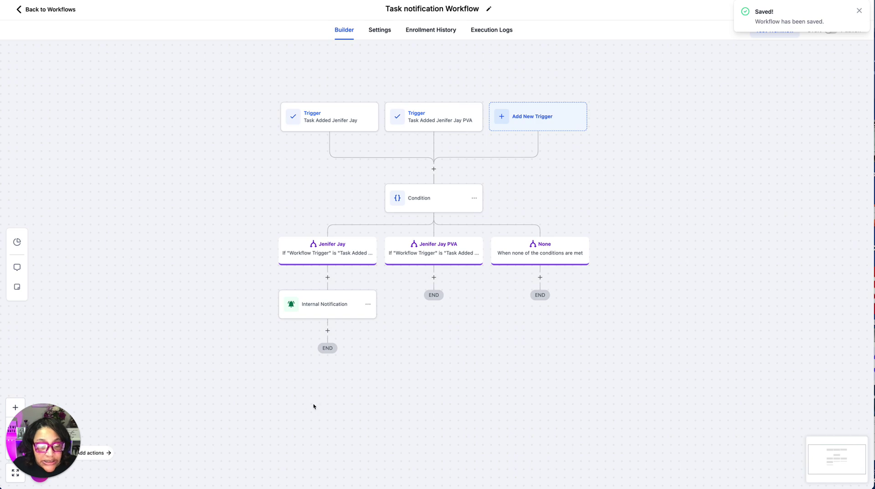
click(325, 313)
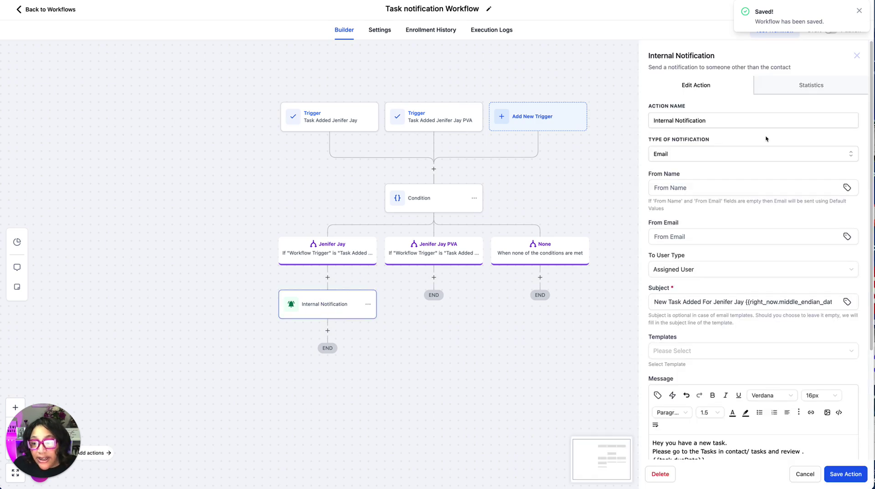
drag(744, 116, 617, 109)
text(Task Added Emai)
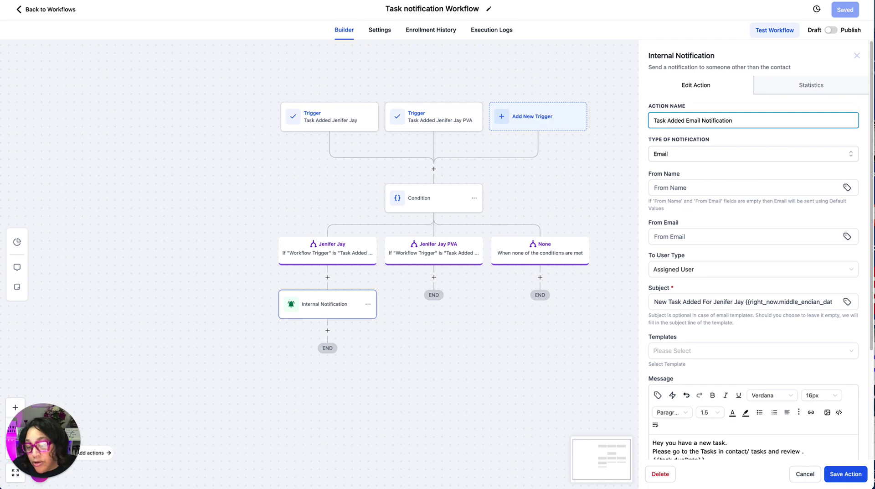
click(849, 475)
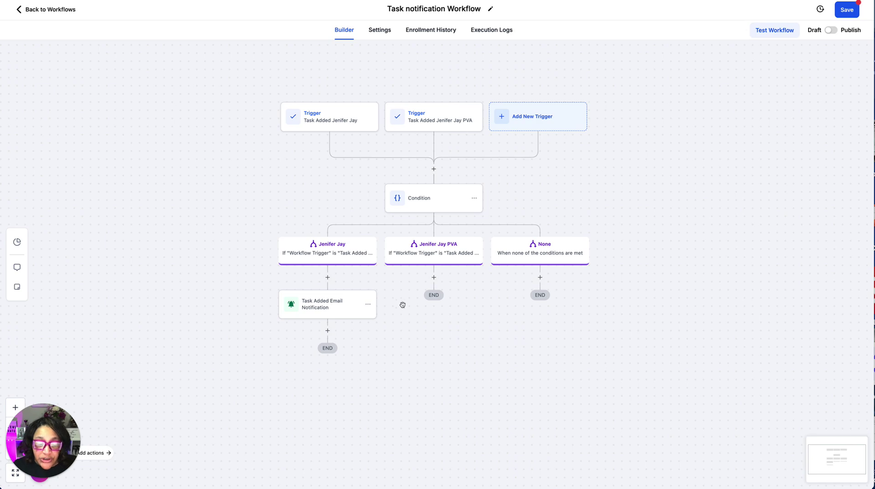
Copy the email notification step and place the duplicate directly below it.
click(369, 305)
click(396, 337)
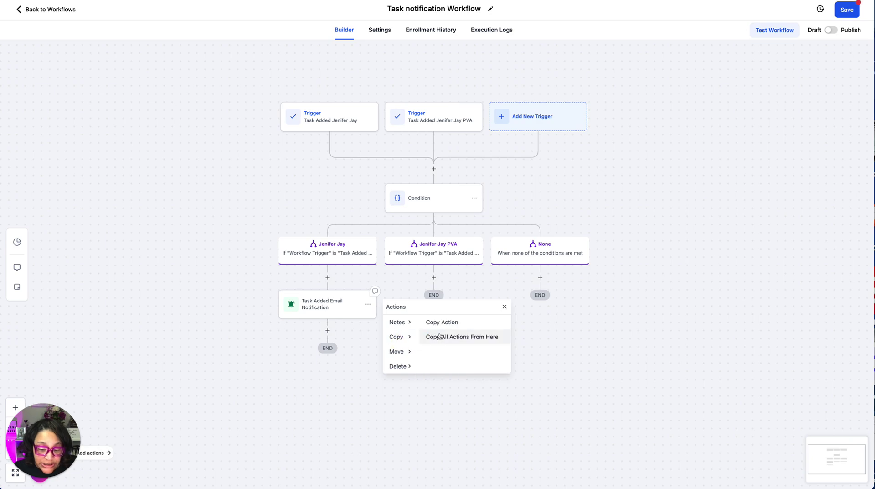
click(440, 337)
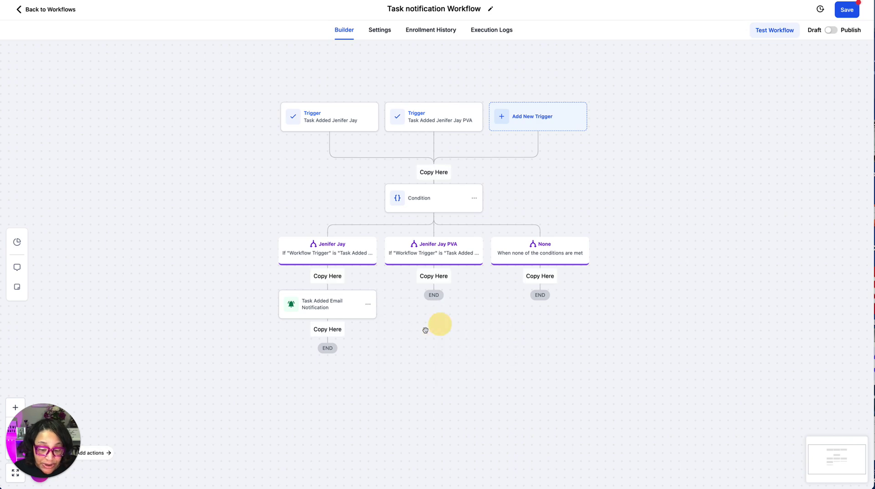
click(336, 328)
click(328, 364)
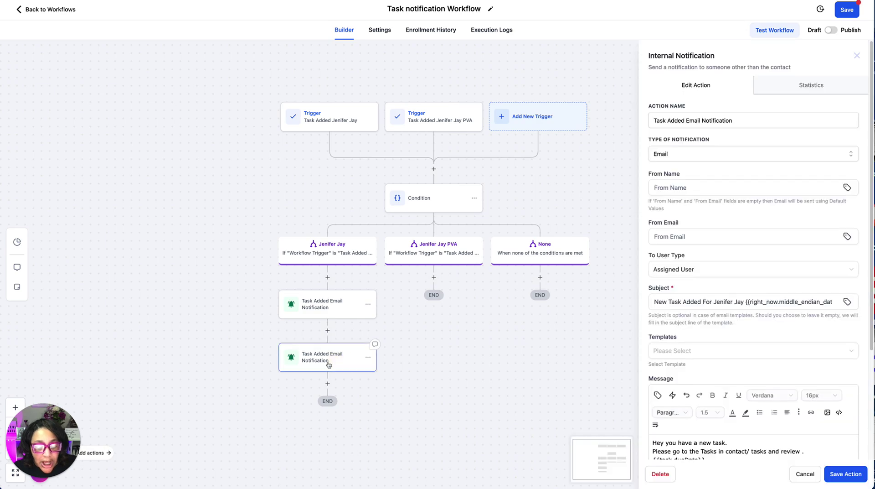
scroll(714, 357, down, 1)
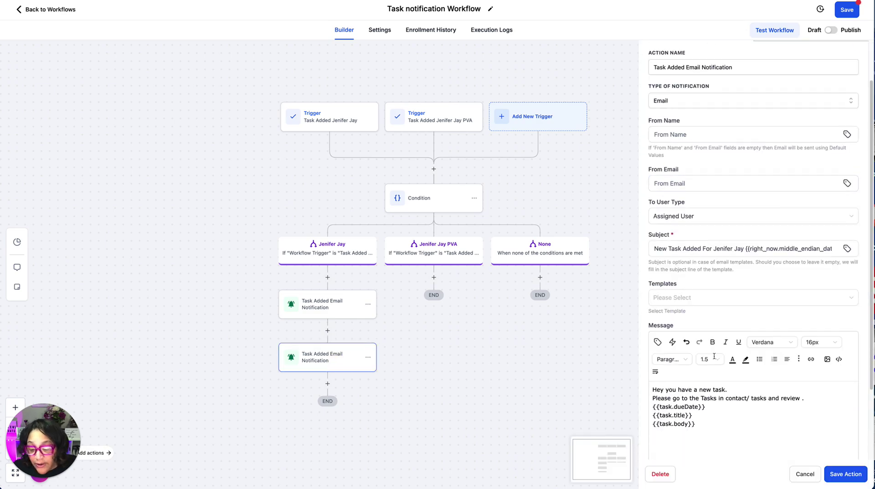
scroll(714, 356, down, 2)
Turn the duplicate into an SMS notification carrying the same task message.
drag(705, 333, 673, 298)
right_click(673, 298)
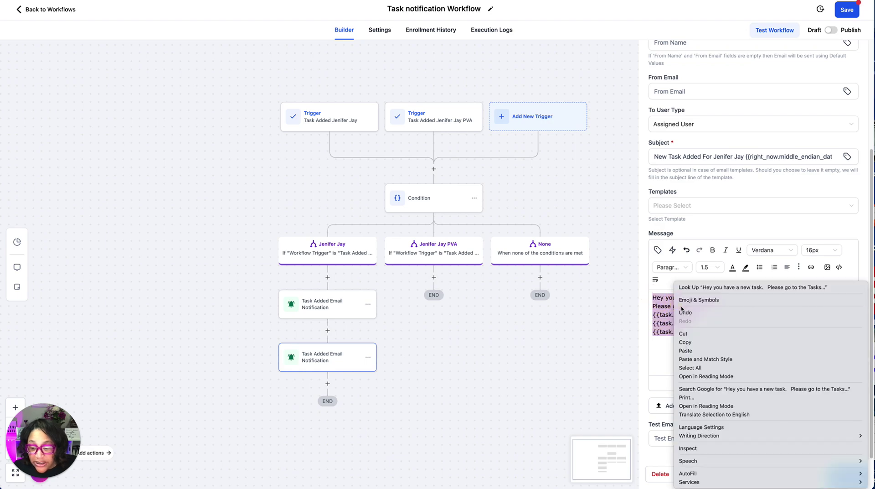
click(684, 341)
scroll(672, 230, up, 3)
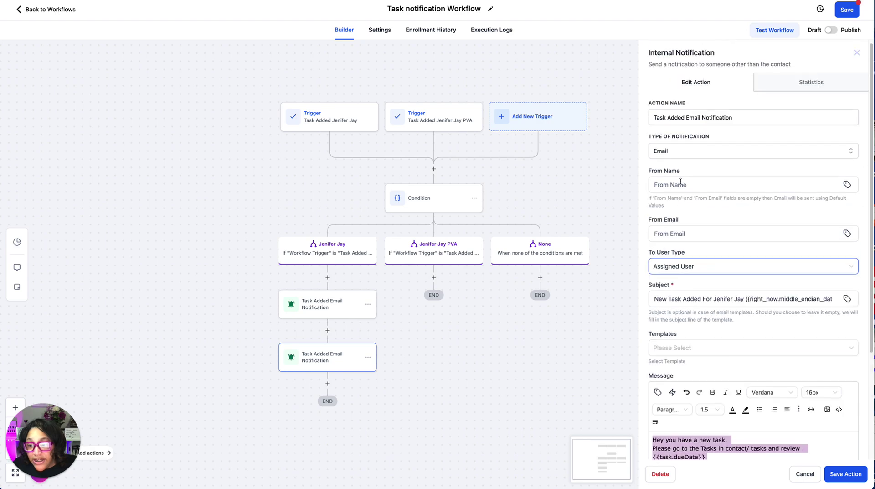
click(687, 155)
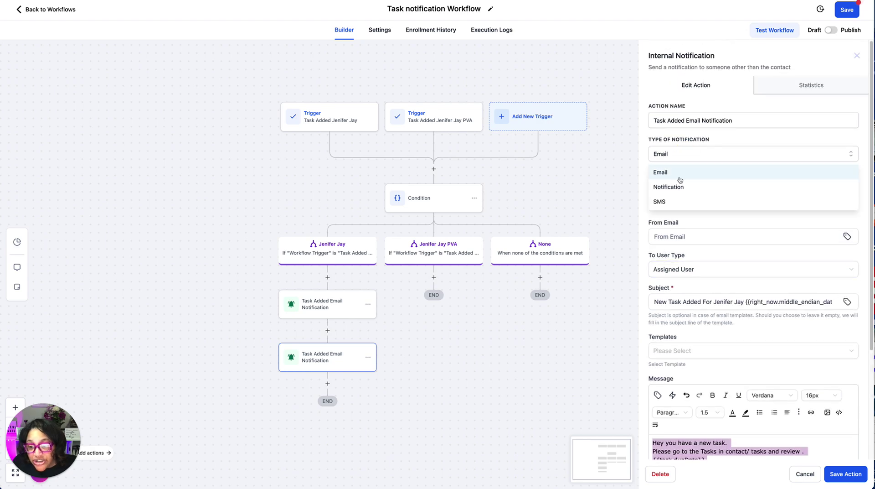
click(659, 200)
click(686, 278)
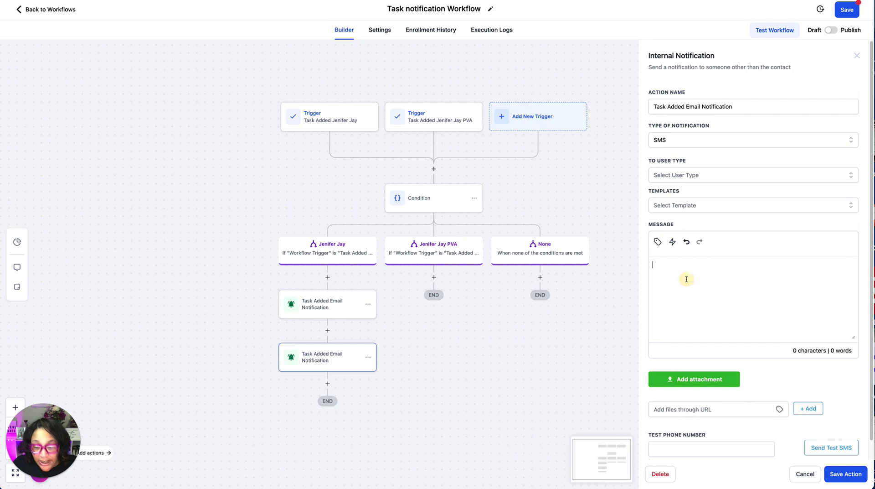
key(ctrl+v)
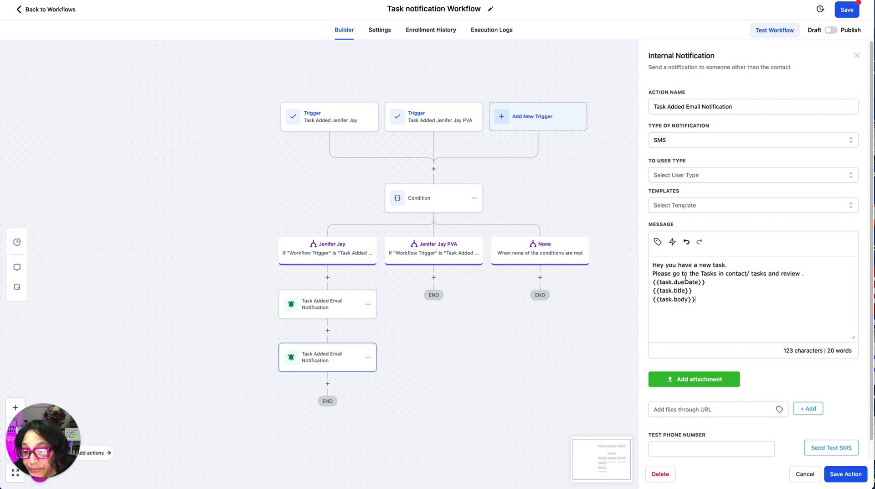
Text the Assigned User, rename the step to 'Task Added SMS Notification', and save it.
click(691, 178)
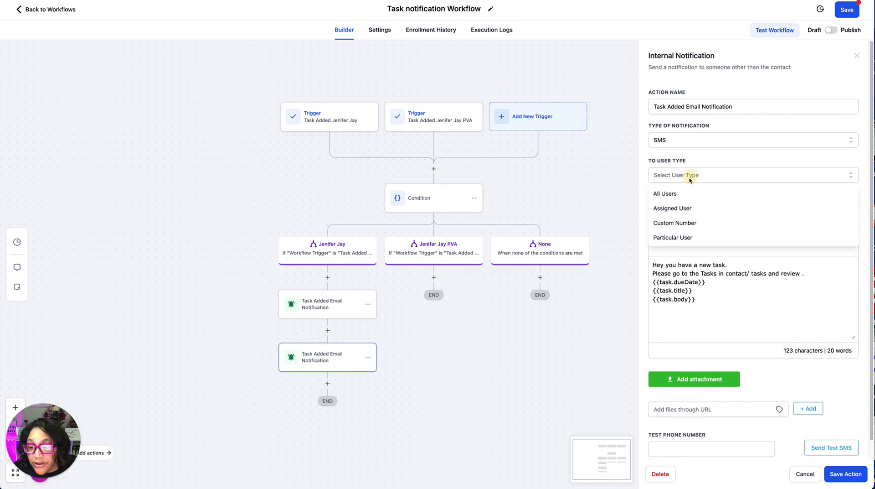
click(673, 208)
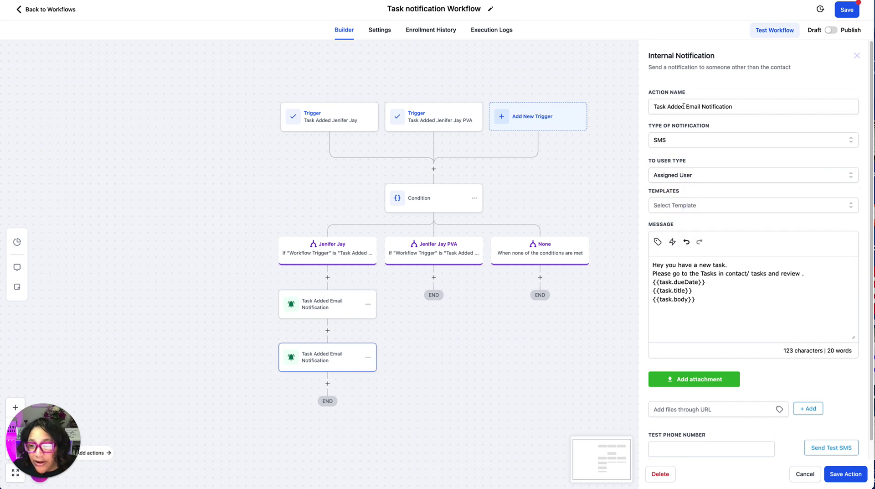
drag(686, 106, 701, 109)
text(SMS)
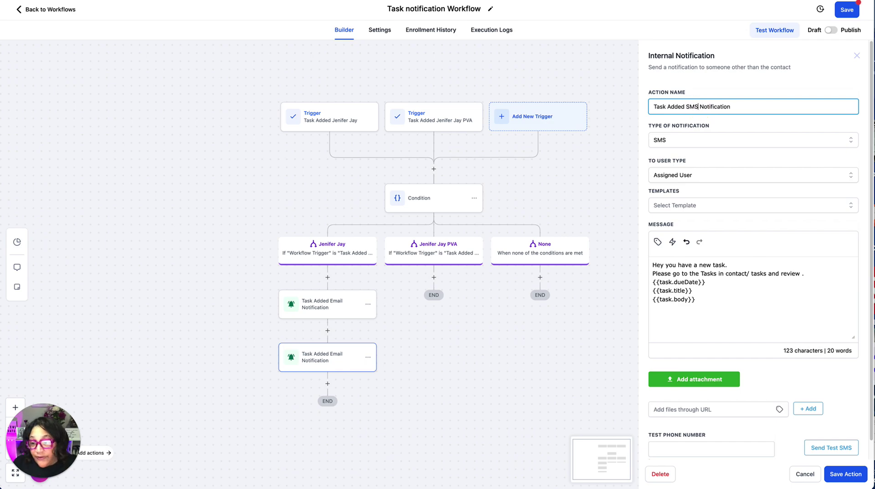
click(845, 474)
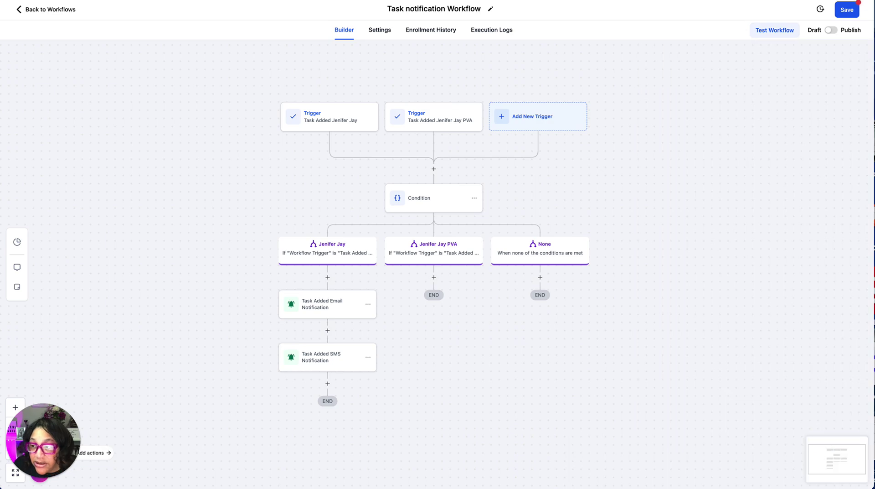
Save the Task notification Workflow with both email and SMS notifications.
click(847, 8)
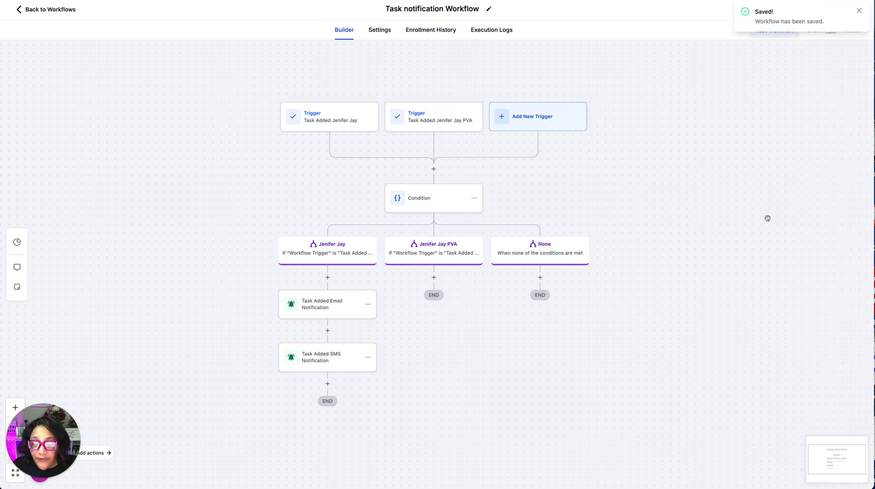